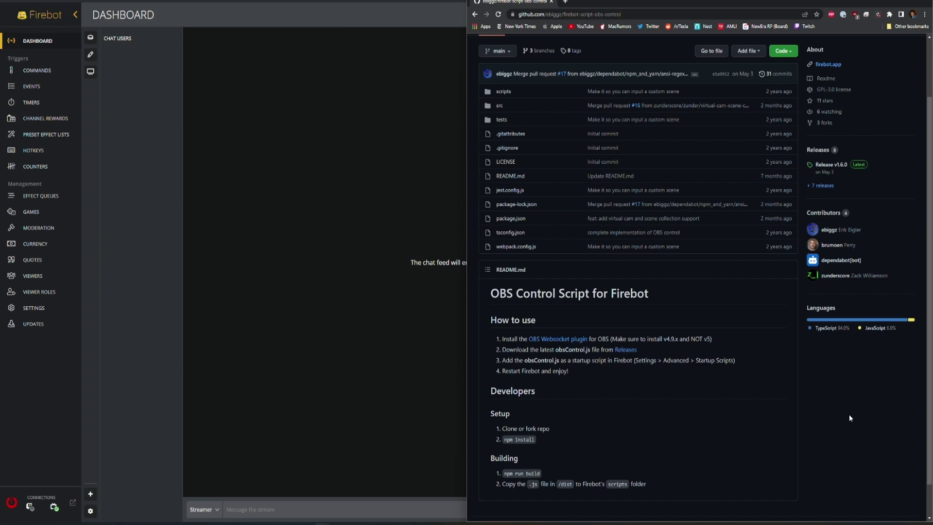
# Switch from the browser to Firebot and enable custom scripts in its Scripts settings.
pyautogui.click(892, 2)
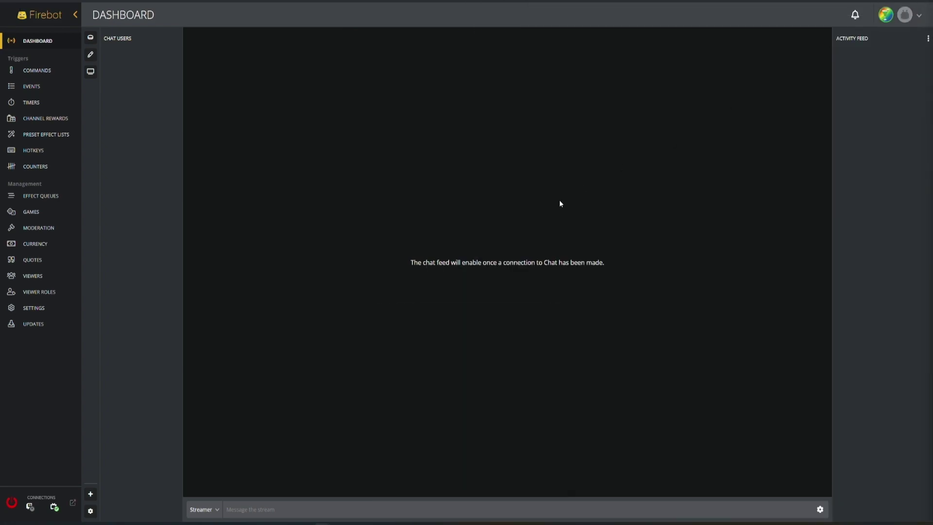
pyautogui.click(39, 308)
pyautogui.click(156, 304)
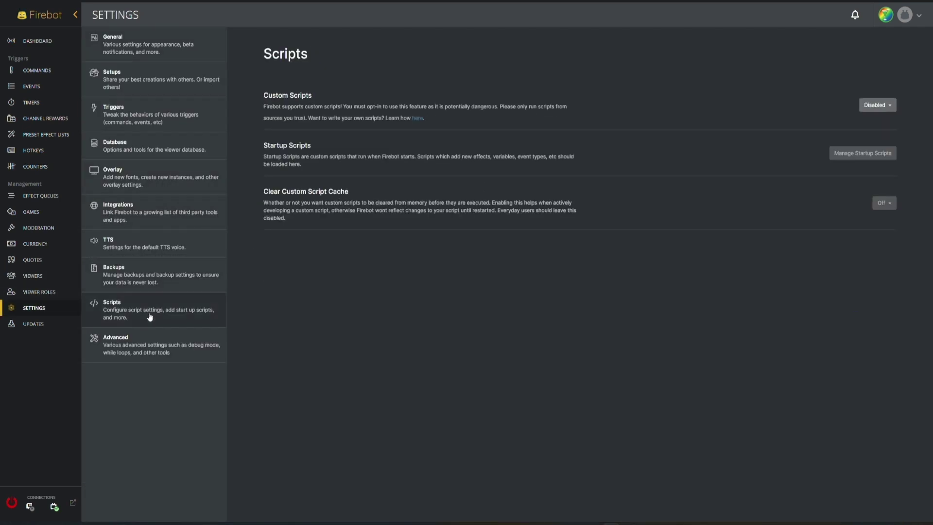
pyautogui.click(876, 105)
pyautogui.click(869, 120)
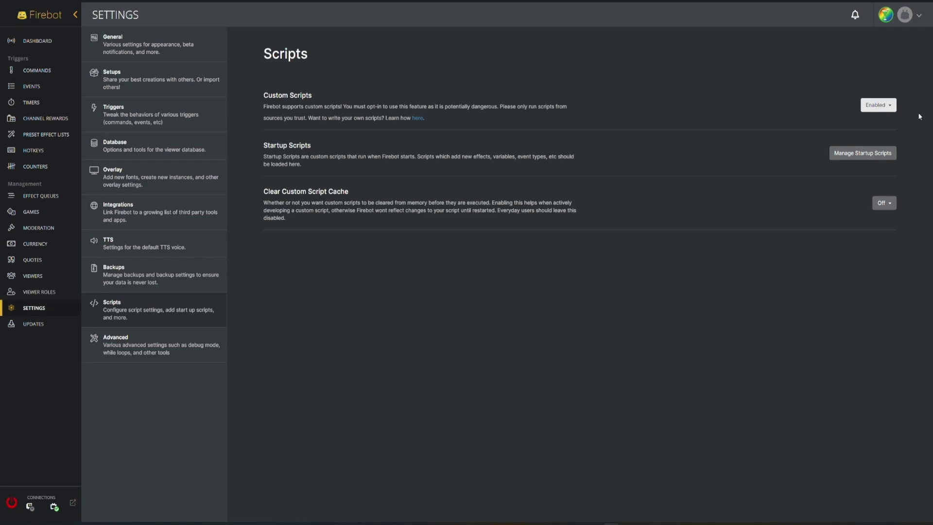
# Add obsControl.js as a new startup script, keeping its default options.
pyautogui.click(860, 153)
pyautogui.click(411, 65)
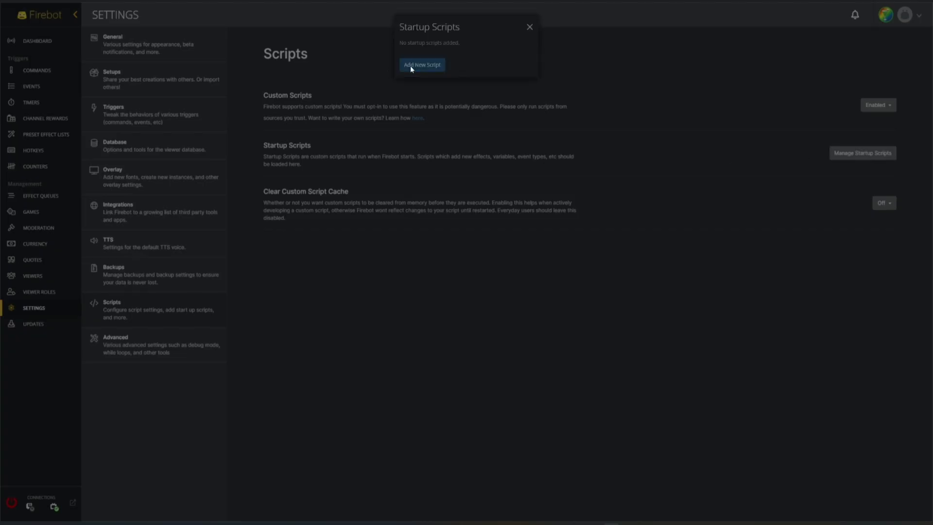
pyautogui.click(387, 114)
pyautogui.click(391, 130)
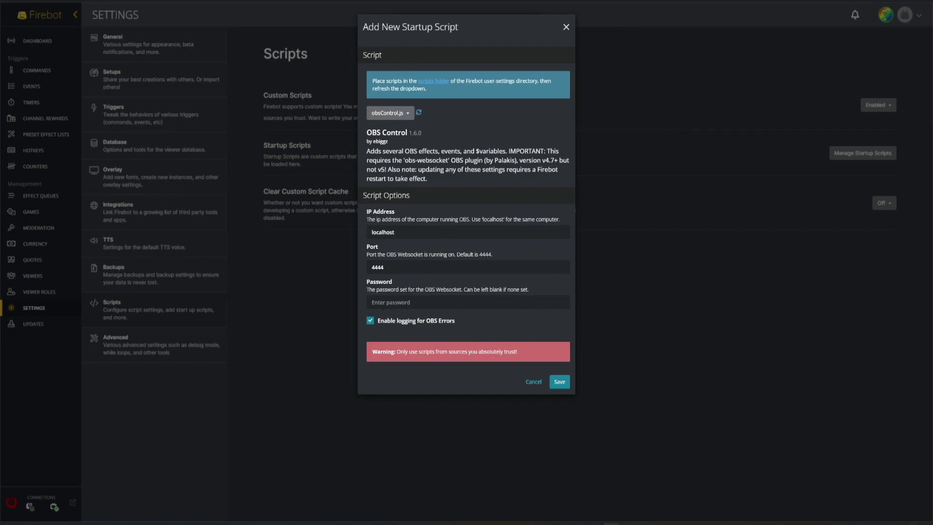
pyautogui.click(559, 382)
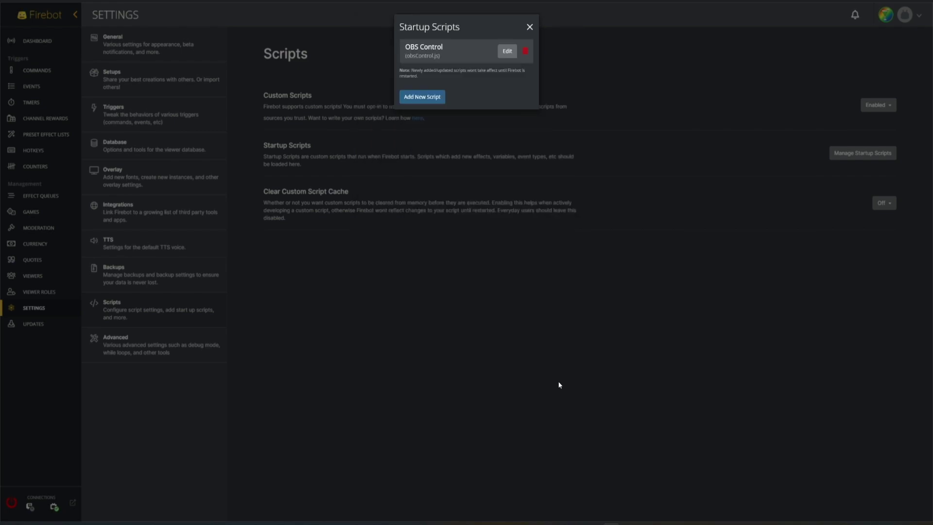
pyautogui.click(497, 121)
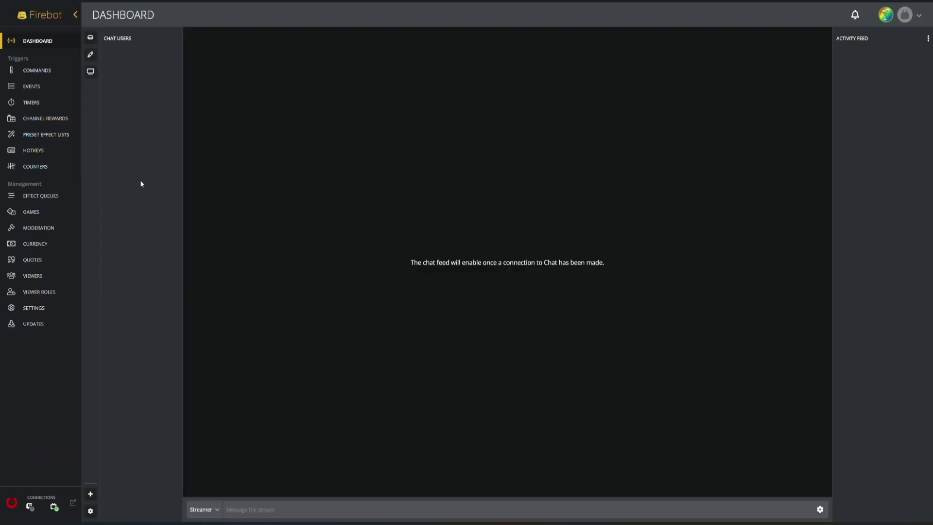
# Import the "Delay Automated Shoutouts by OBS Scene" setup from its Firebot setup file on the Desktop.
pyautogui.click(59, 309)
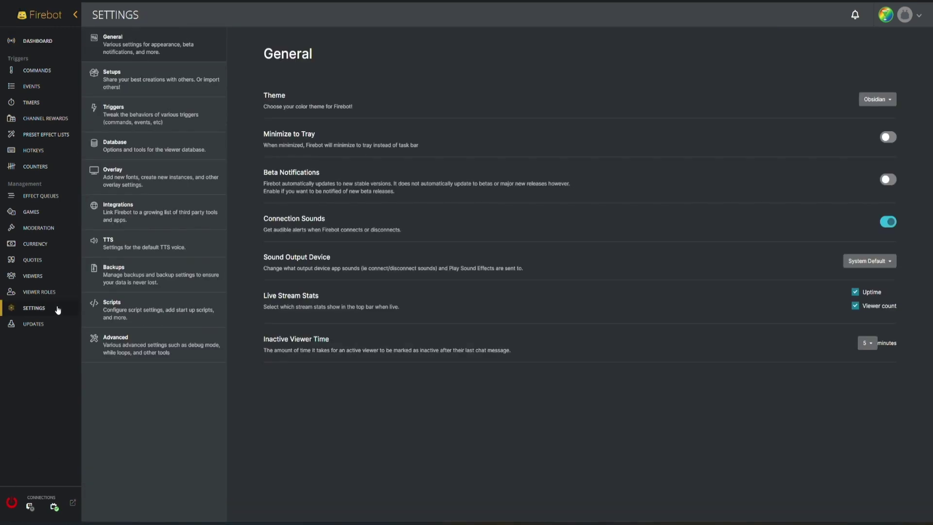
pyautogui.click(122, 87)
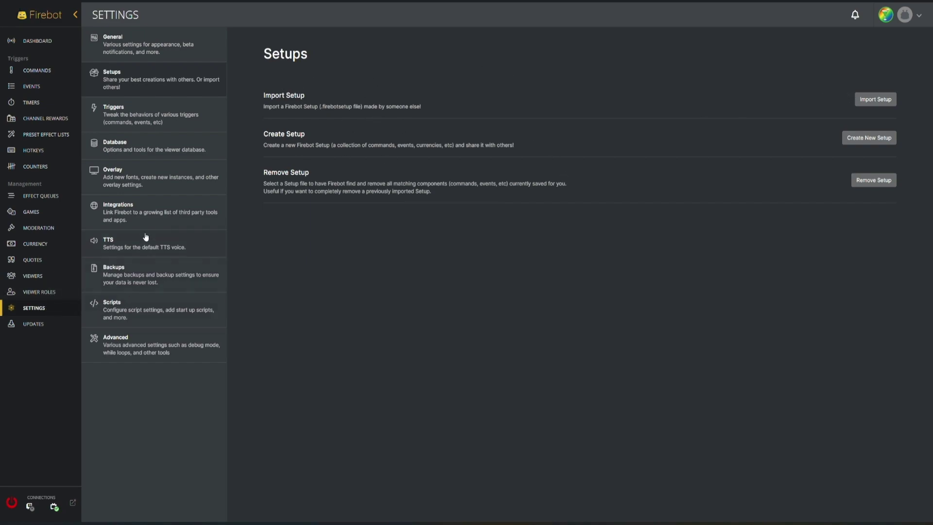
pyautogui.click(880, 100)
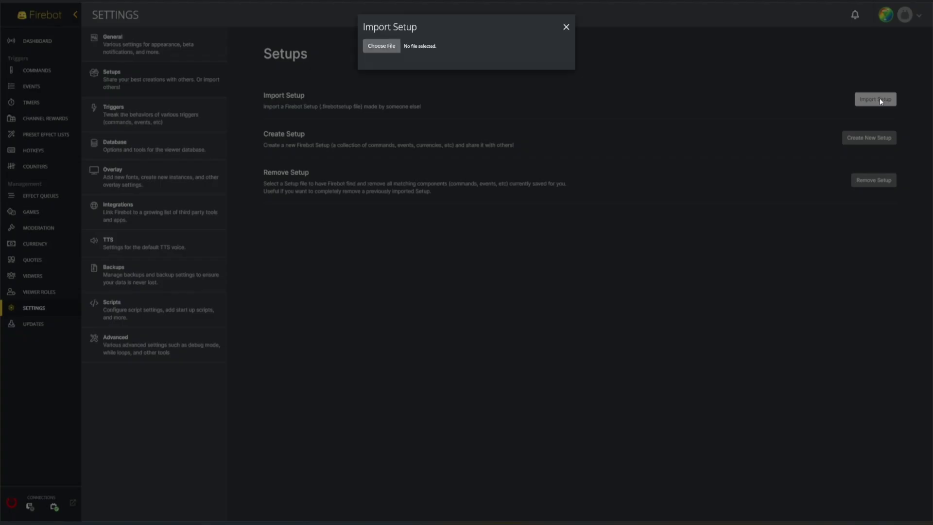
pyautogui.click(385, 50)
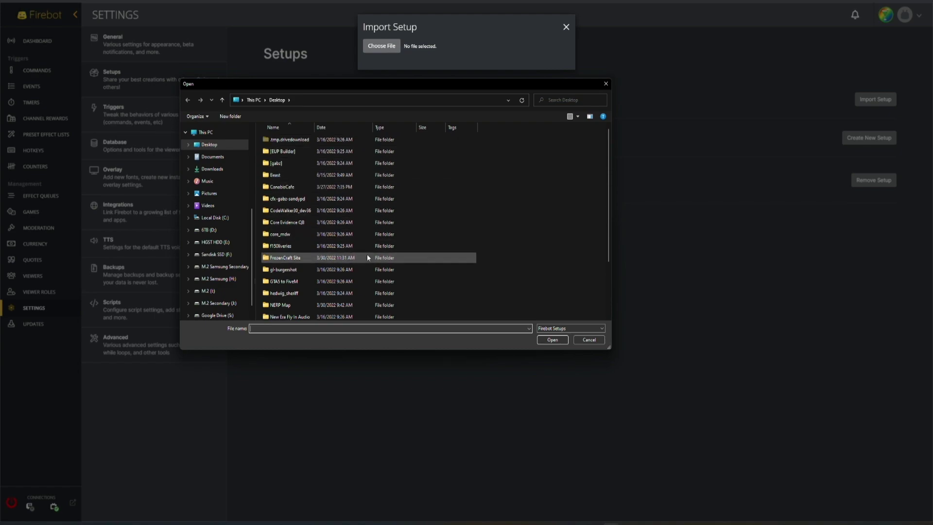
pyautogui.scroll(-3, 437, 267)
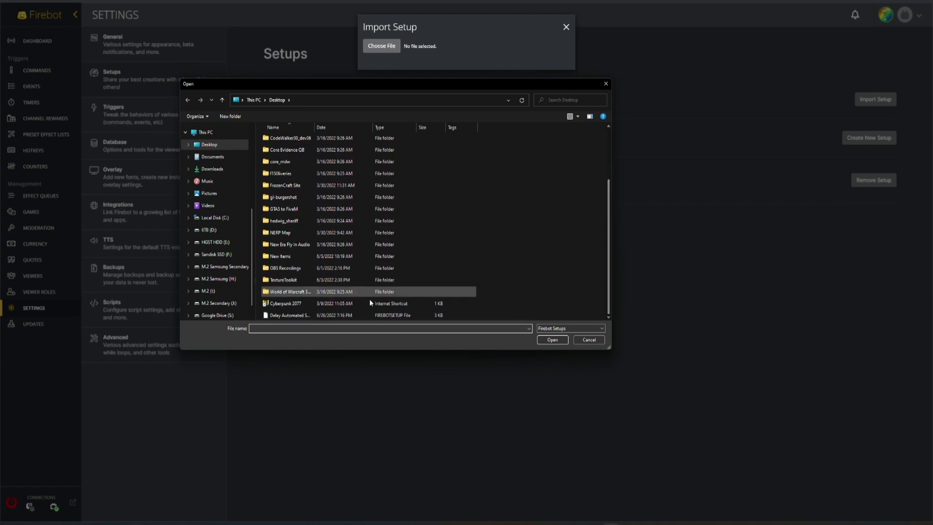
pyautogui.doubleClick(299, 317)
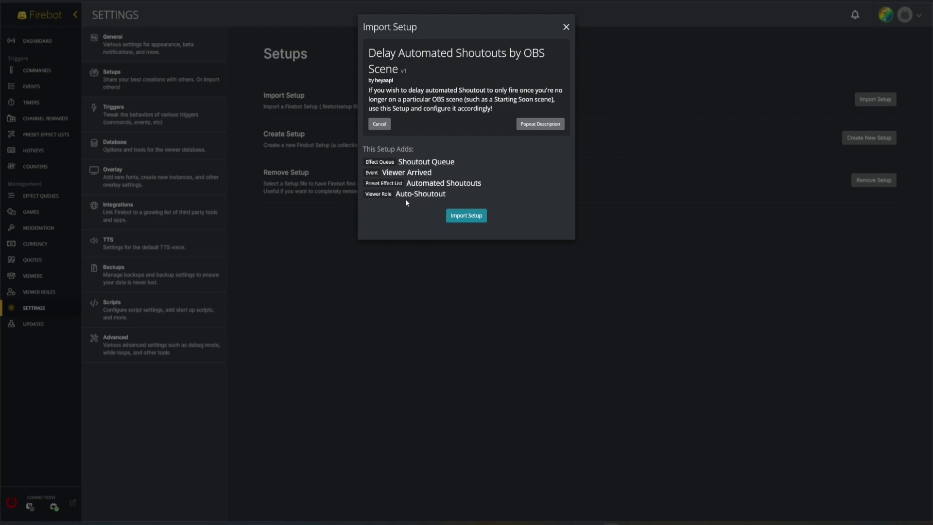
pyautogui.click(467, 218)
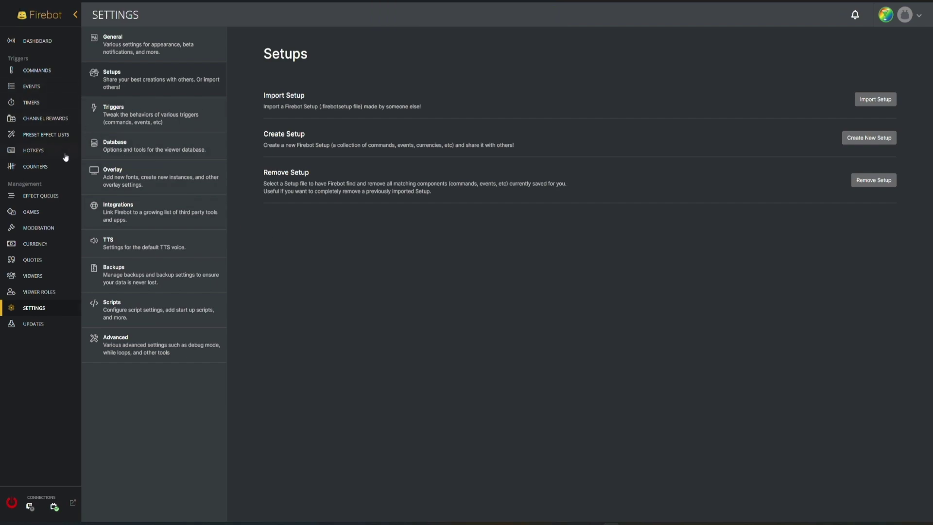
# Add a viewer by username to the Auto-Shoutout custom role and save the role.
pyautogui.click(47, 292)
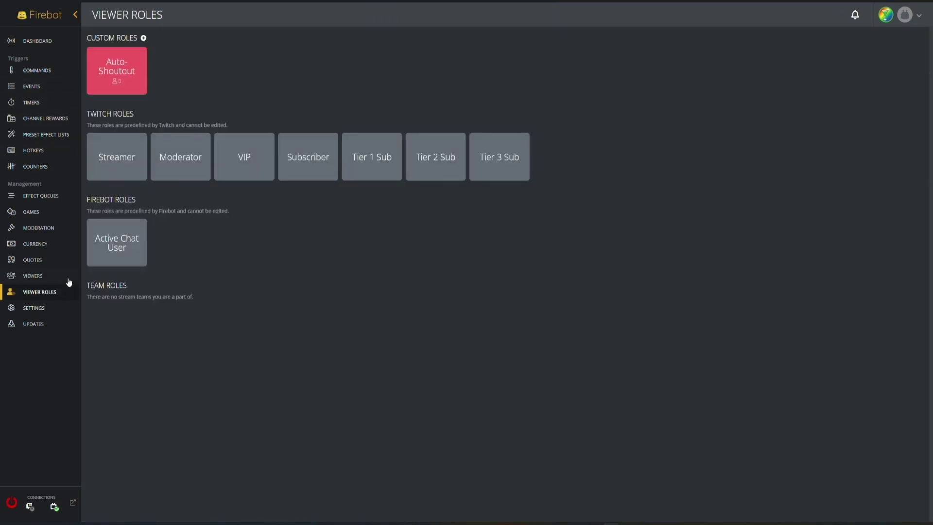
pyautogui.click(142, 53)
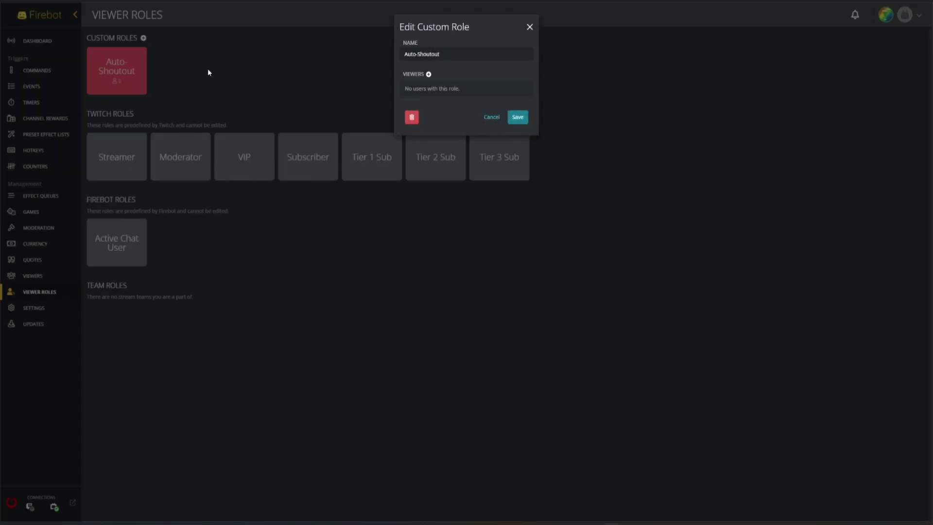
pyautogui.click(429, 74)
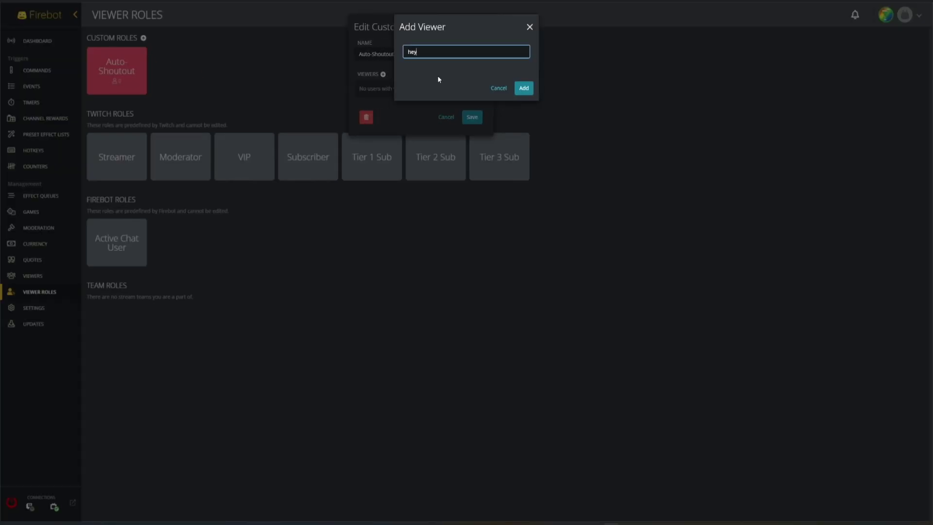
pyautogui.write('heyaapl')
pyautogui.press('Return')
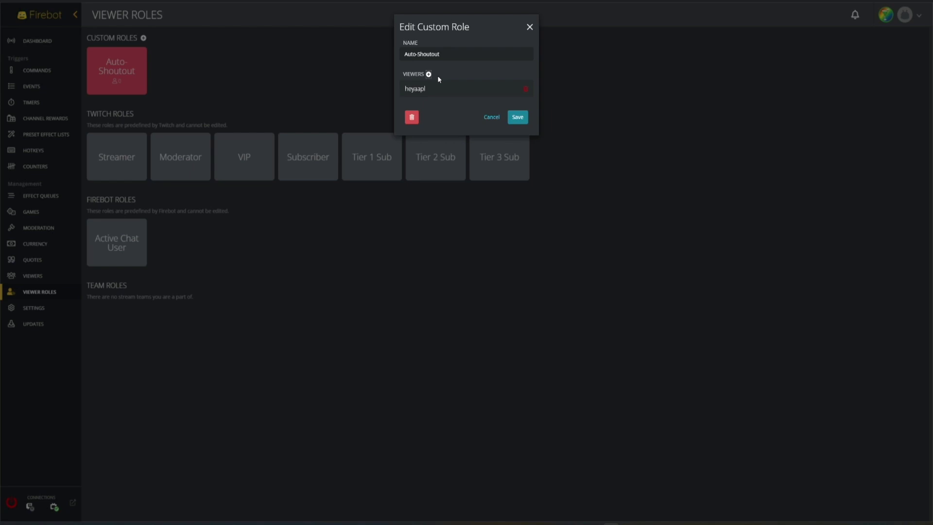
pyautogui.click(519, 117)
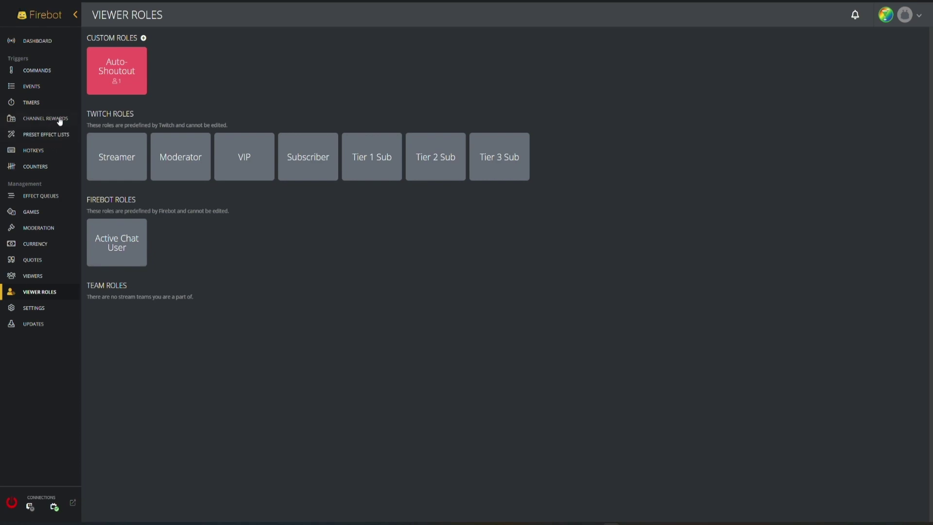
# Open the Viewer Arrived event for editing.
pyautogui.click(59, 92)
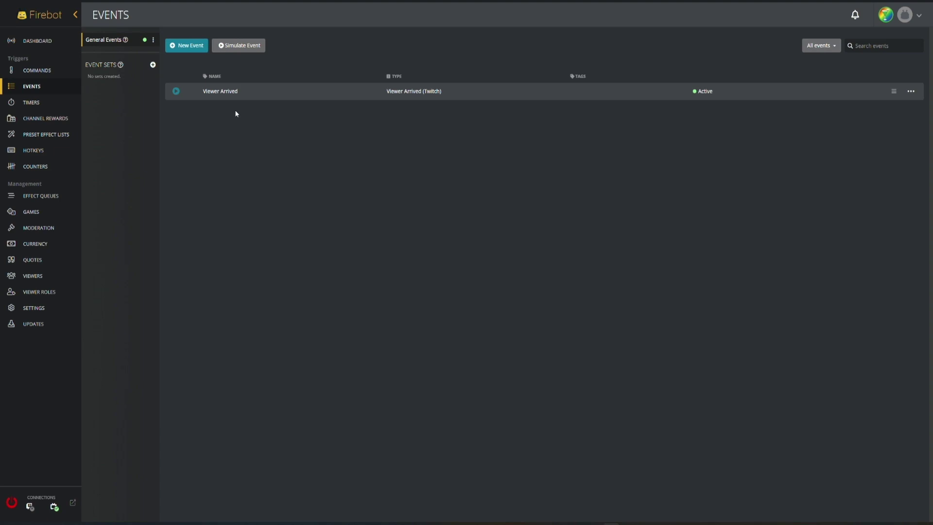
pyautogui.rightClick(261, 93)
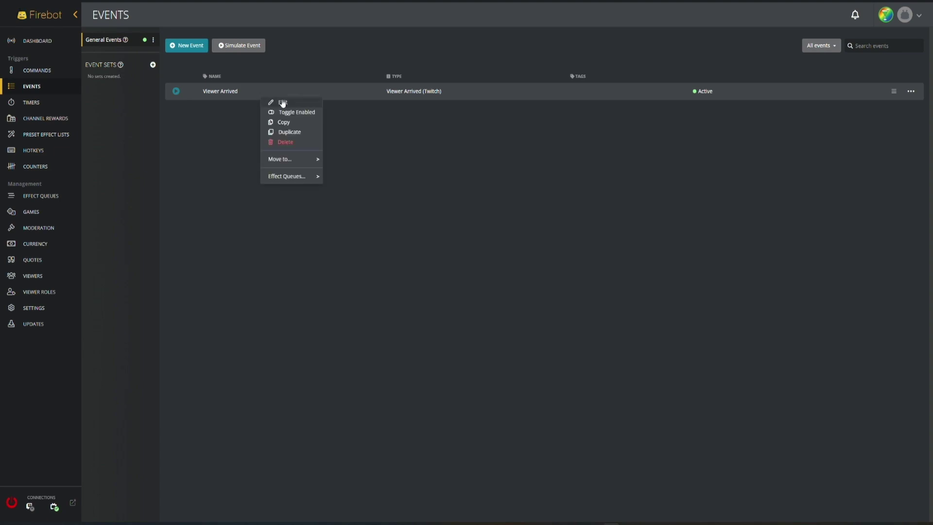
pyautogui.click(280, 102)
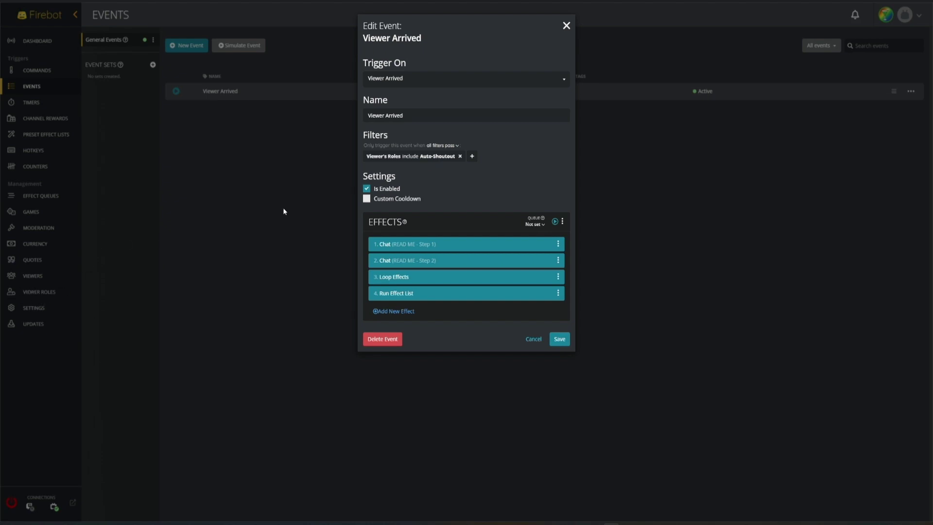
# Examine the role choices in the event's Viewer's Roles filter and leave it without saving.
pyautogui.click(440, 156)
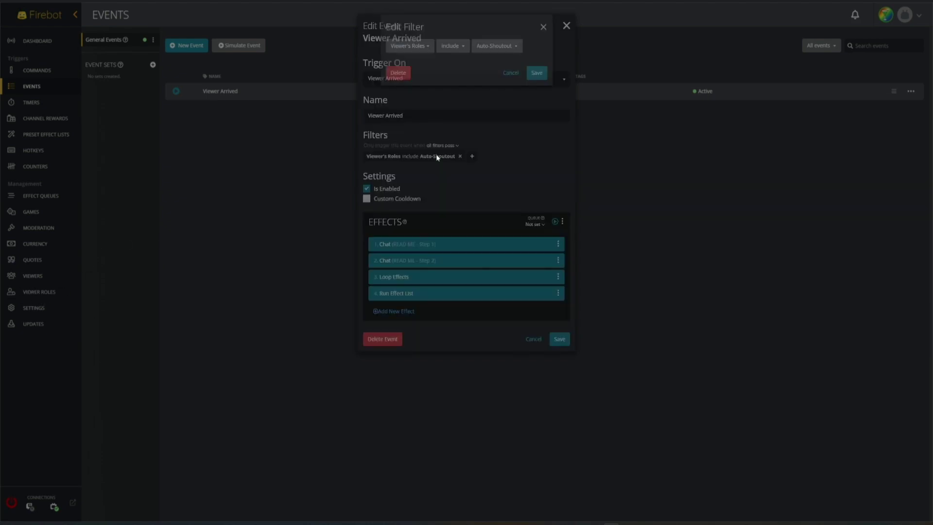
pyautogui.click(496, 46)
pyautogui.click(518, 61)
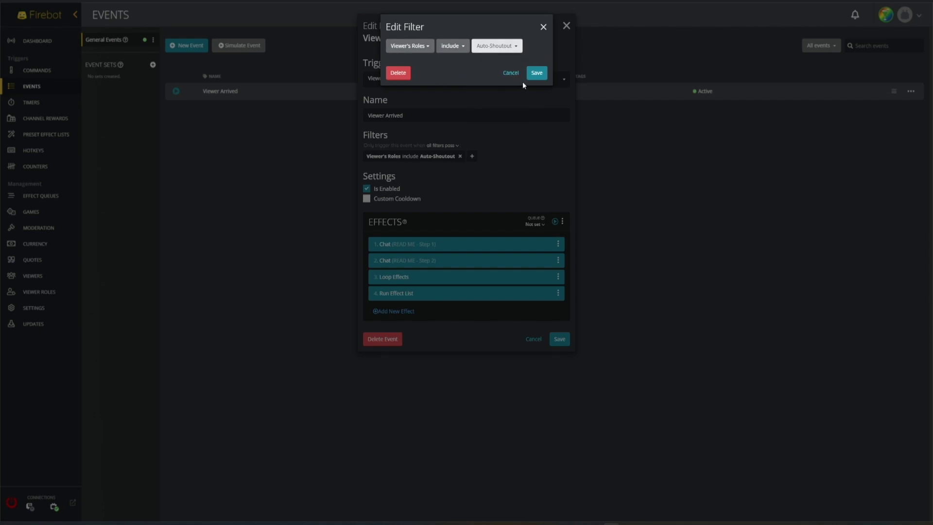
pyautogui.click(512, 74)
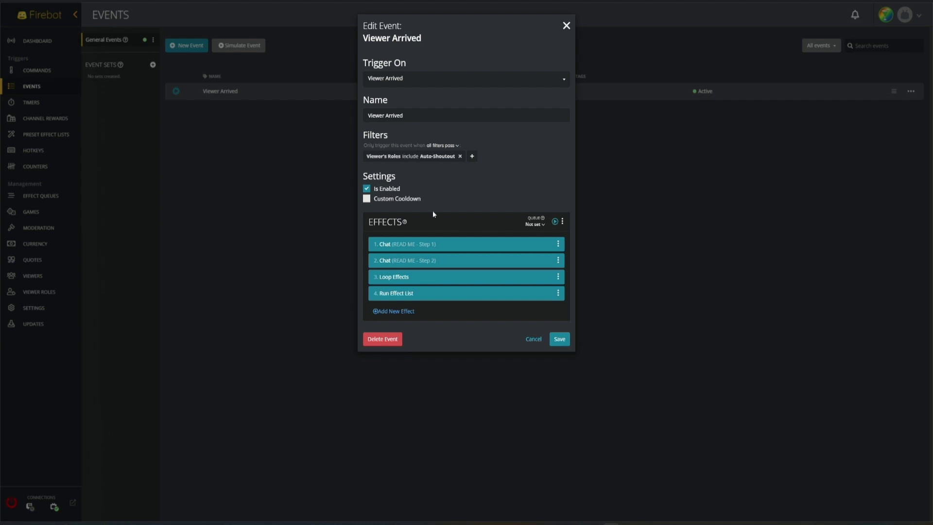
# Read the message in the "READ ME - Step 1" chat effect and delete that effect from the event.
pyautogui.click(450, 249)
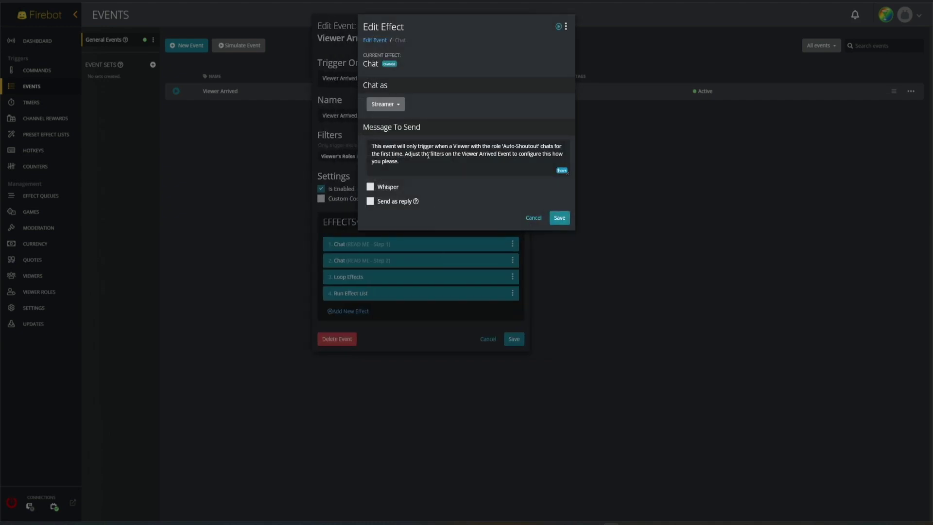
pyautogui.tripleClick(466, 166)
pyautogui.click(531, 149)
pyautogui.hotkey('ctrl', 'a')
pyautogui.press('Right')
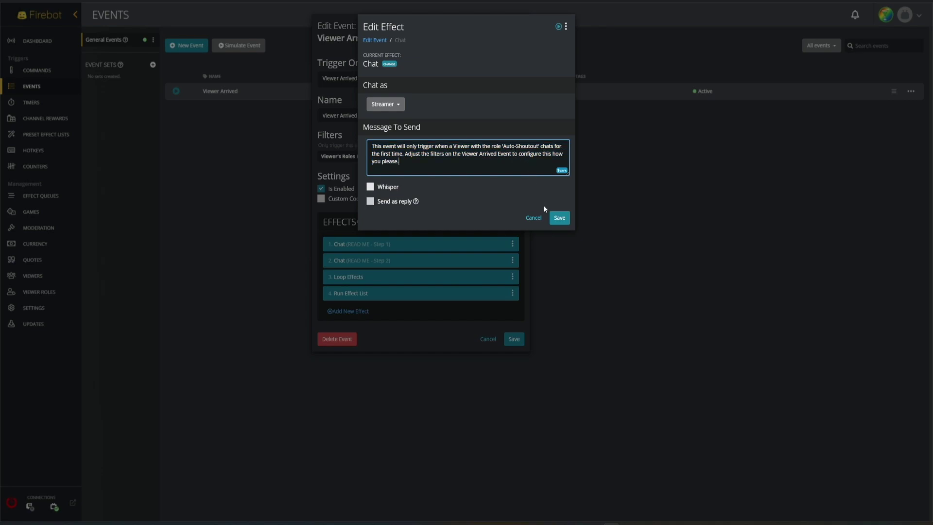
pyautogui.click(538, 218)
pyautogui.click(558, 243)
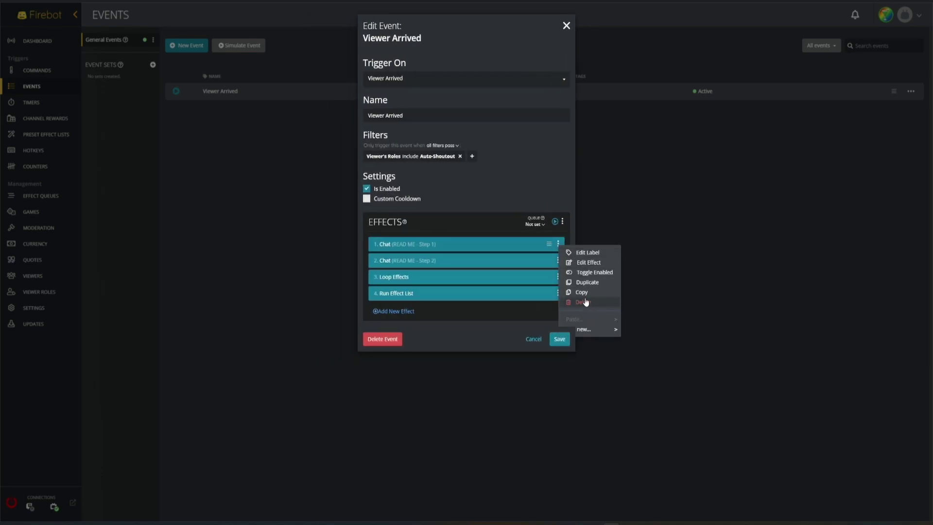
pyautogui.click(586, 302)
# Read the message in the "READ ME - Step 2" chat effect and save the Viewer Arrived event.
pyautogui.click(459, 248)
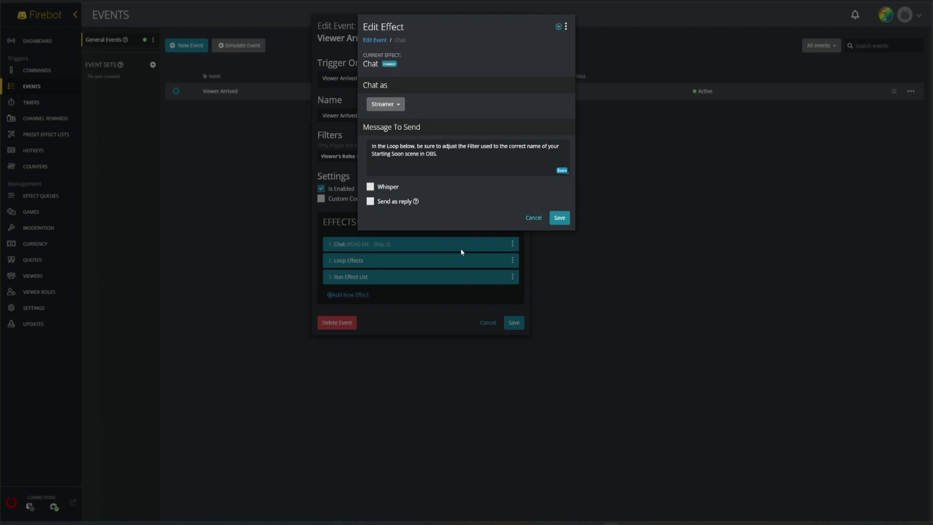
pyautogui.doubleClick(379, 148)
pyautogui.click(458, 147)
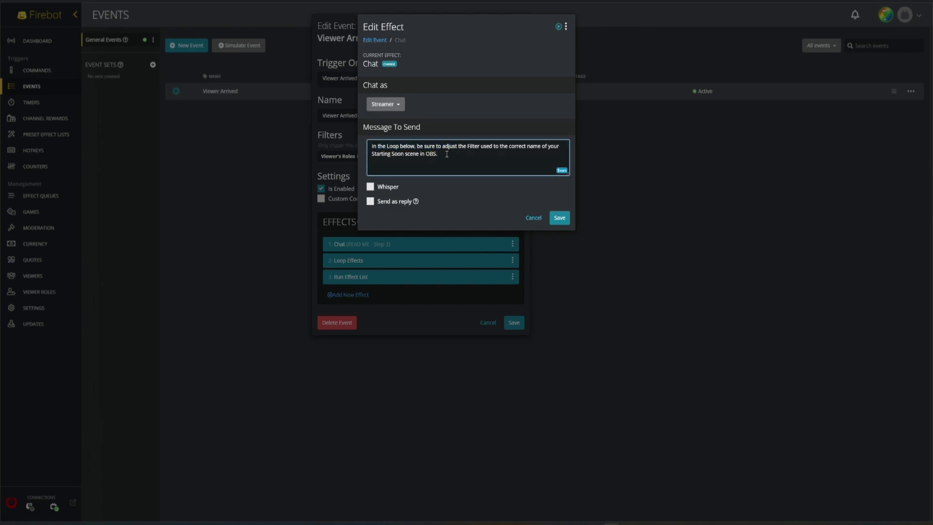
pyautogui.moveTo(443, 153); pyautogui.dragTo(428, 156)
pyautogui.press('Right')
pyautogui.click(534, 217)
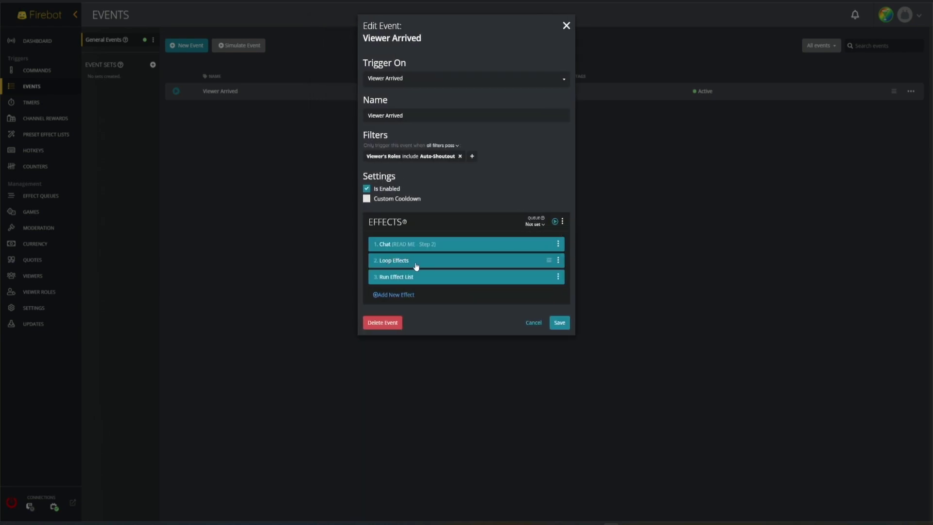
pyautogui.click(560, 324)
# Enable While Loops in the Advanced settings and confirm the choice.
pyautogui.click(46, 306)
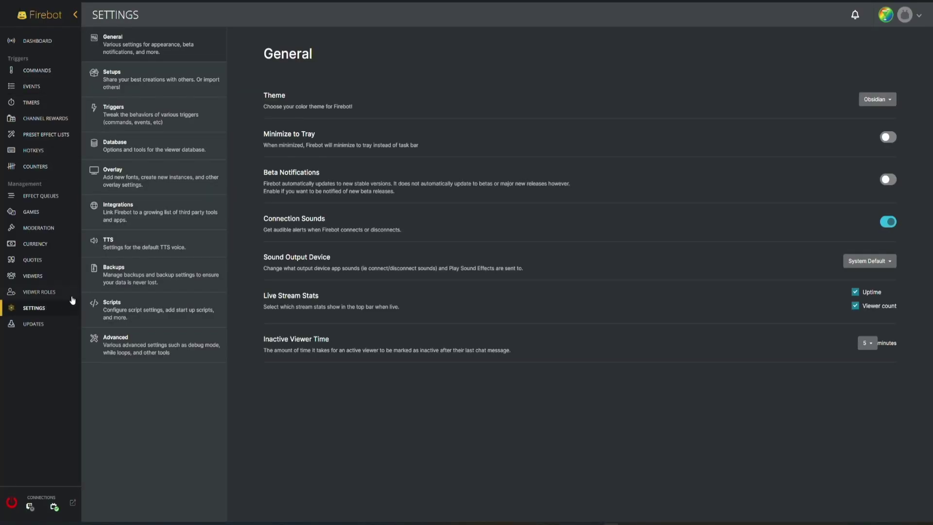
pyautogui.click(132, 350)
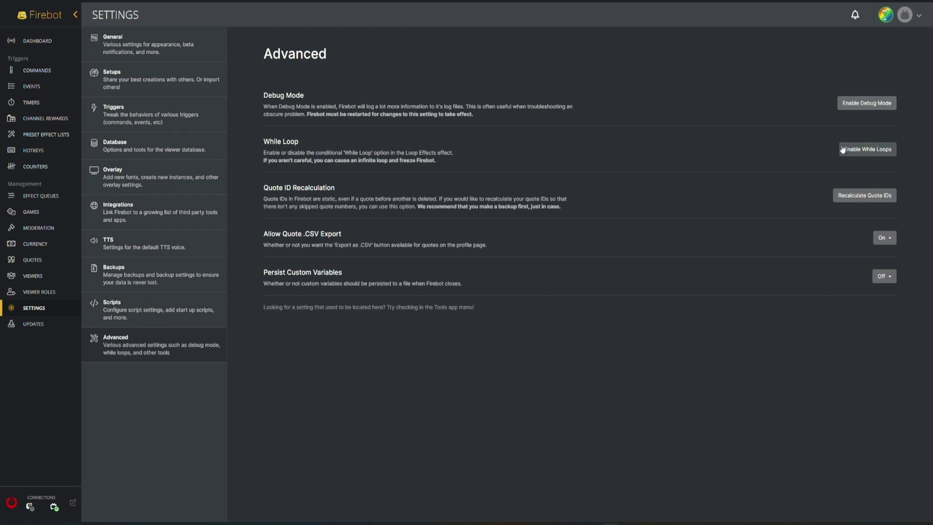
pyautogui.click(870, 150)
pyautogui.click(495, 83)
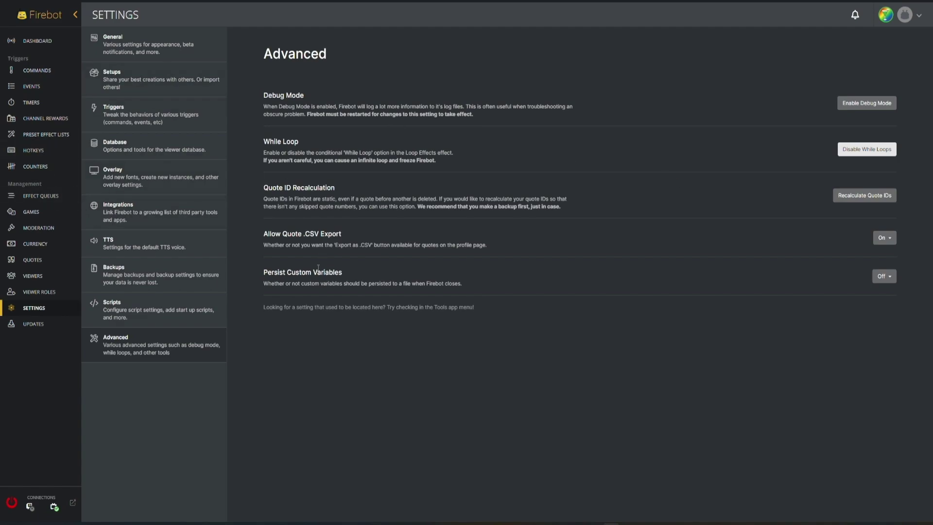
# Check the While Loop option in the Advanced settings again.
pyautogui.click(28, 86)
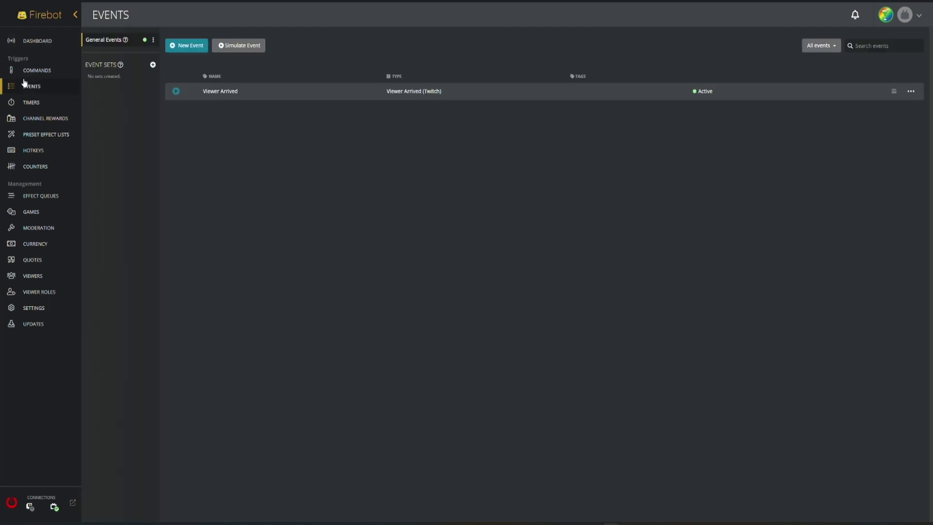
pyautogui.click(31, 310)
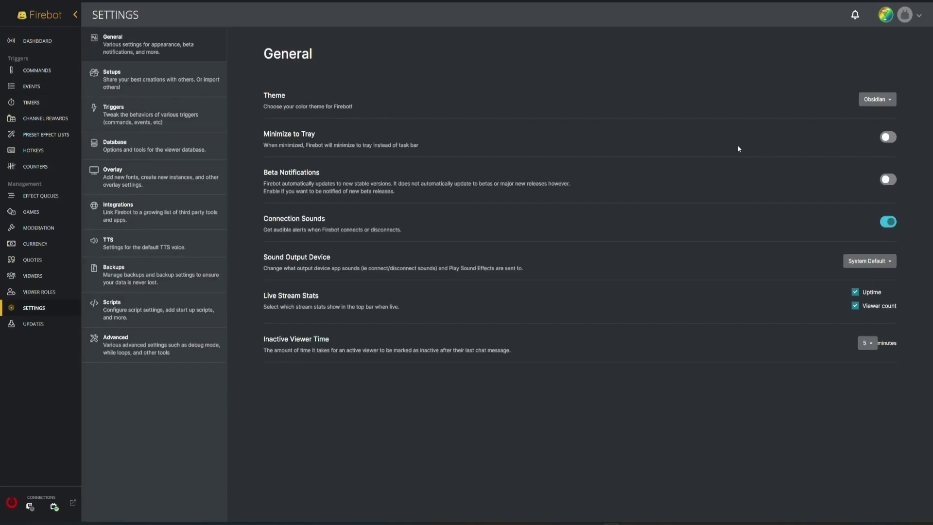
pyautogui.click(124, 337)
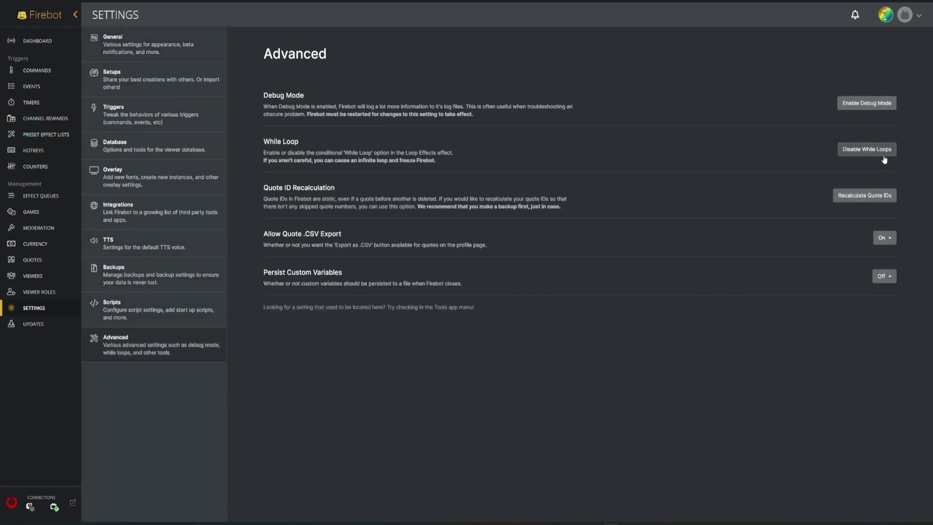
# Open the $obsSceneName condition in the Loop Effects effect of the Viewer Arrived event.
pyautogui.click(46, 72)
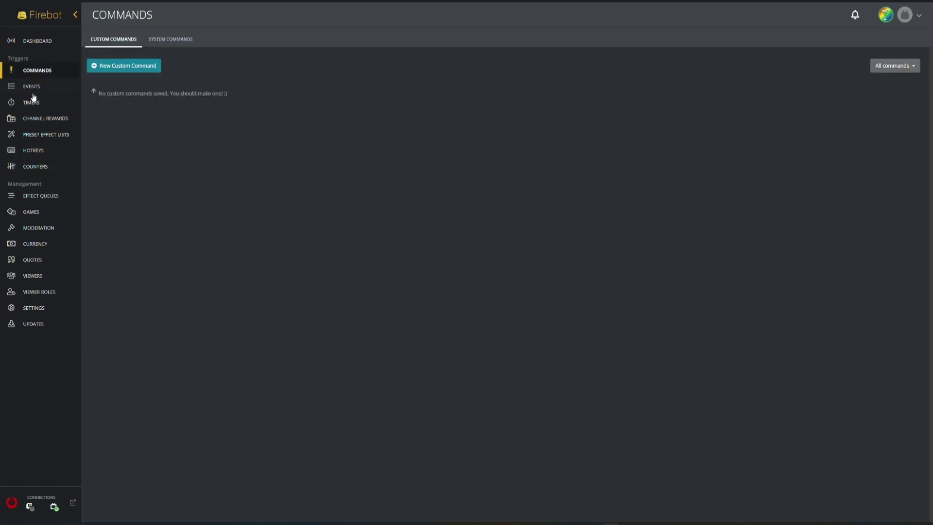
pyautogui.click(31, 91)
pyautogui.rightClick(235, 92)
pyautogui.click(262, 100)
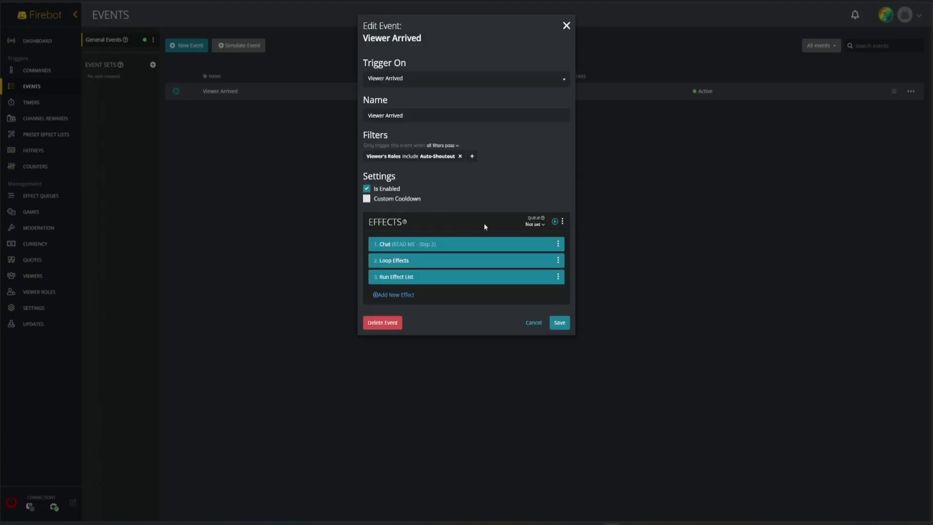
pyautogui.click(509, 262)
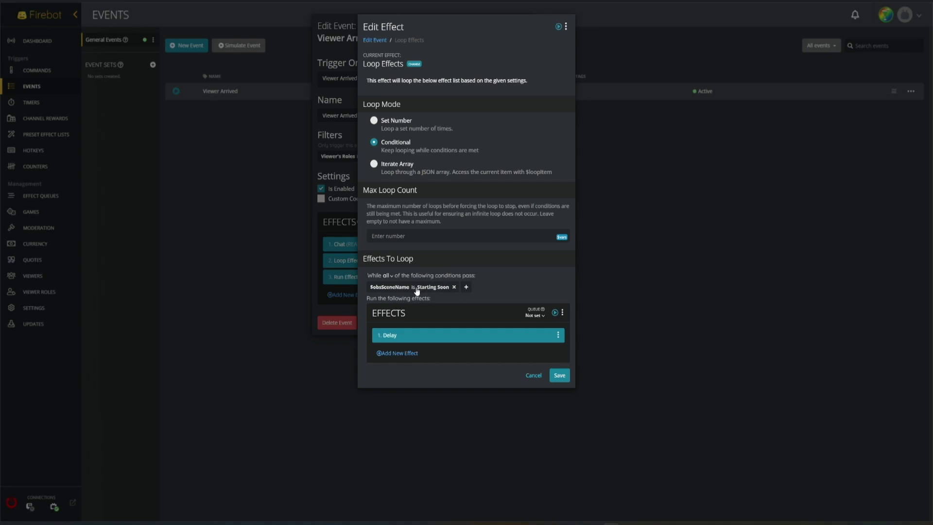
pyautogui.click(387, 291)
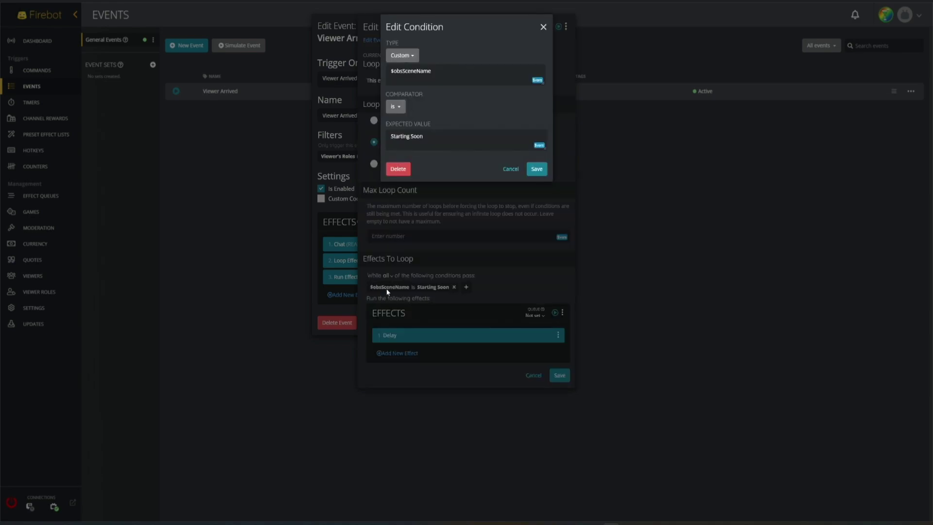
# Search the variables for "obs" from the condition's value field and close the list without picking one.
pyautogui.click(458, 77)
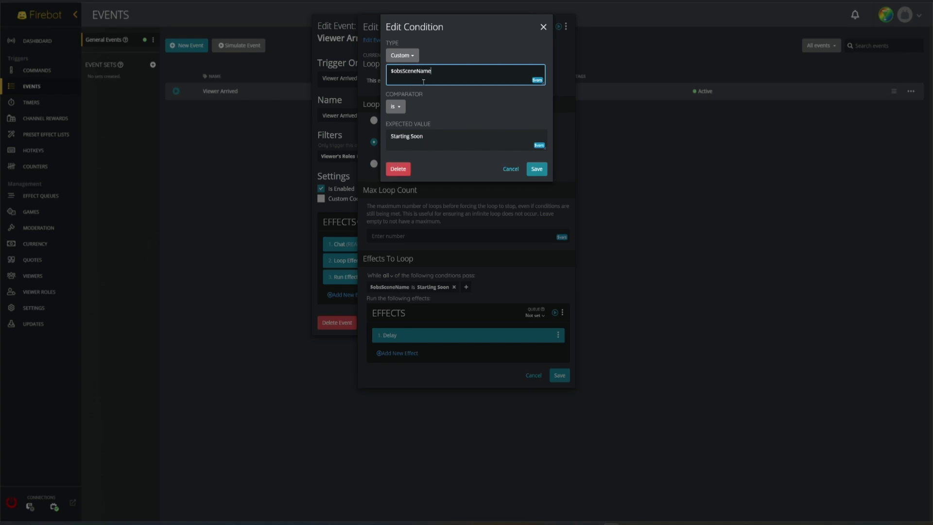
pyautogui.click(538, 80)
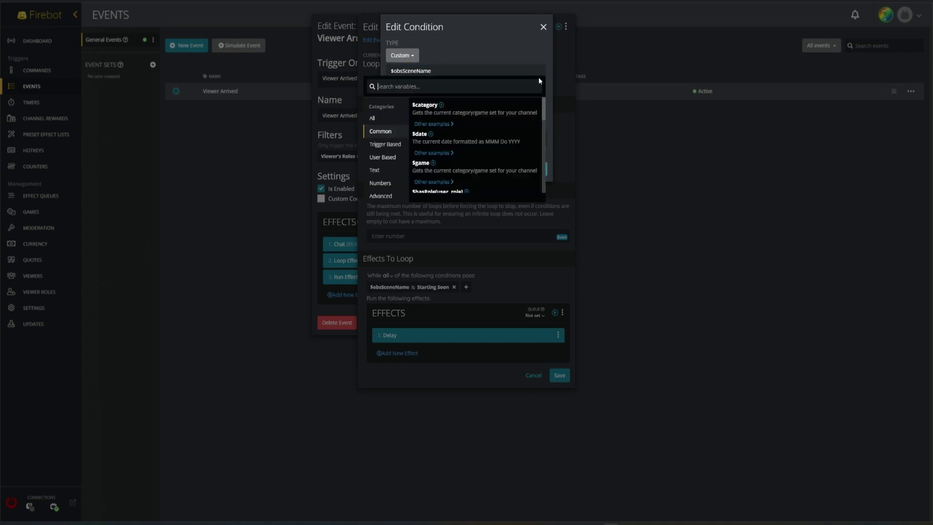
pyautogui.write('obs')
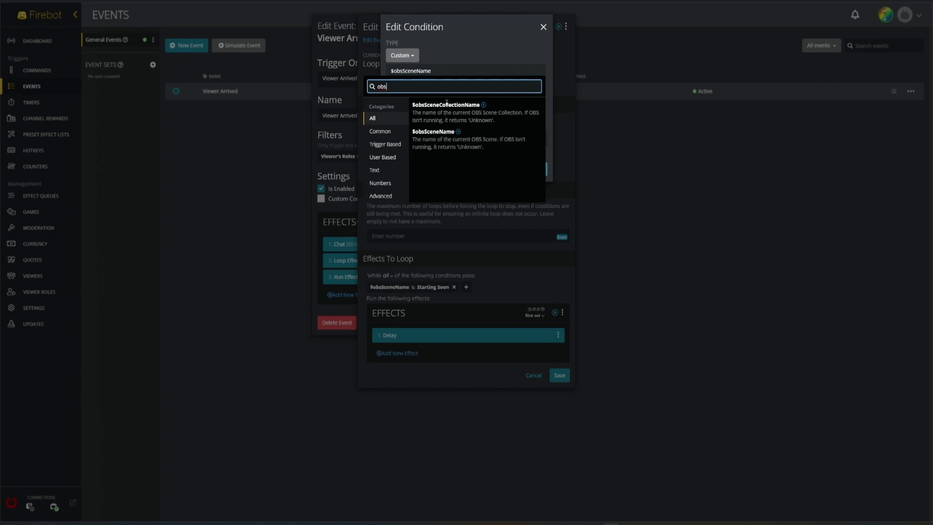
pyautogui.click(468, 58)
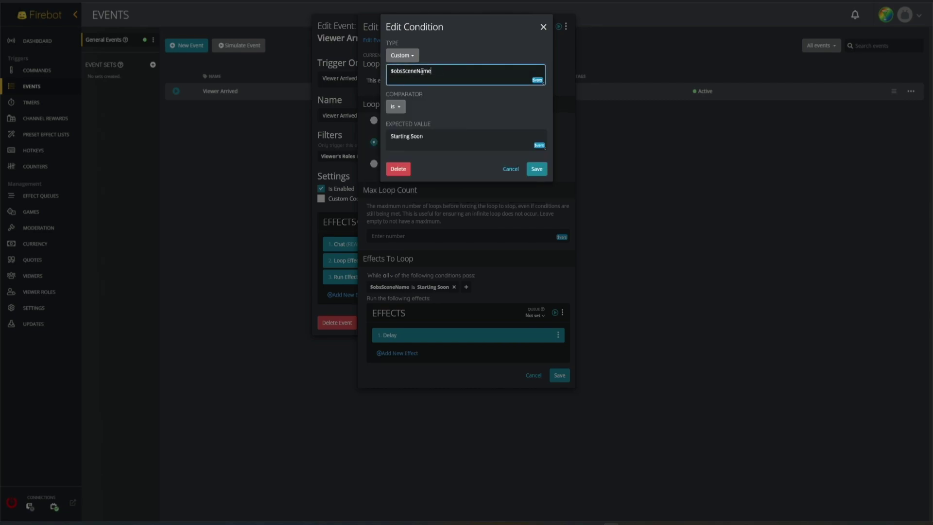
# Compare the condition's expected value with the scene names in OBS and leave the condition without saving.
pyautogui.hotkey('alt', 'Tab')
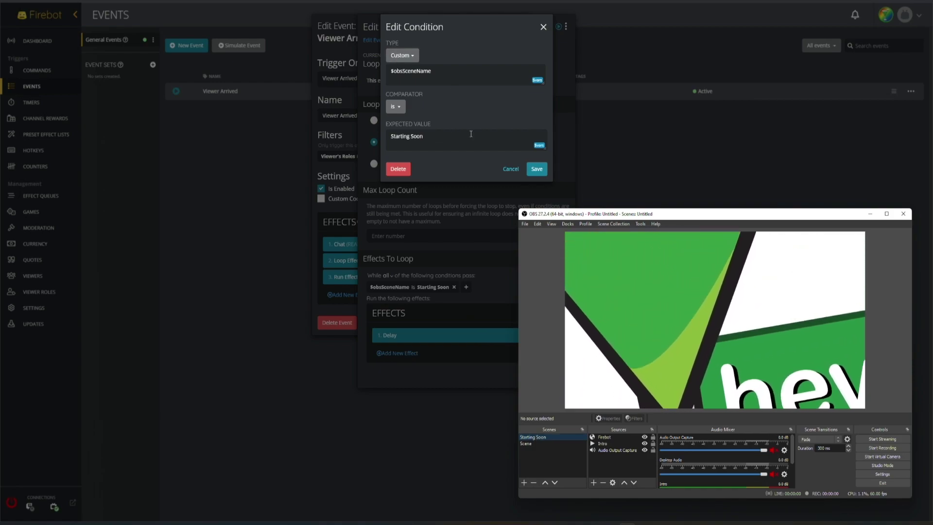
pyautogui.click(453, 54)
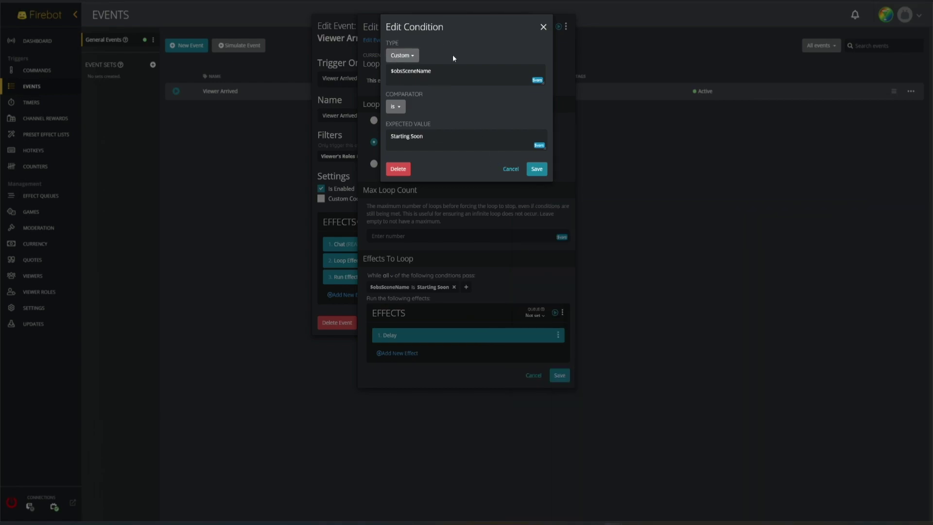
pyautogui.click(510, 170)
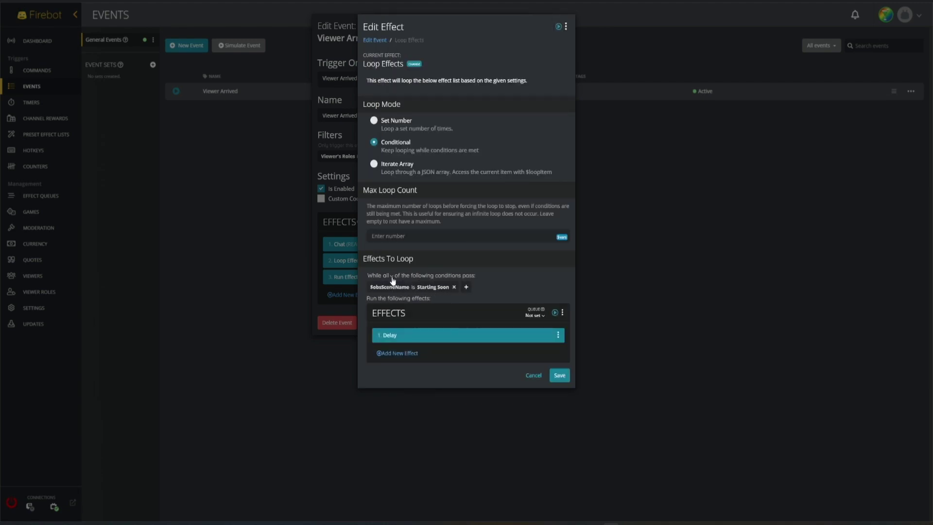
# Try matching any of the loop's conditions and set the matching back to all.
pyautogui.click(392, 278)
pyautogui.click(393, 297)
pyautogui.click(389, 275)
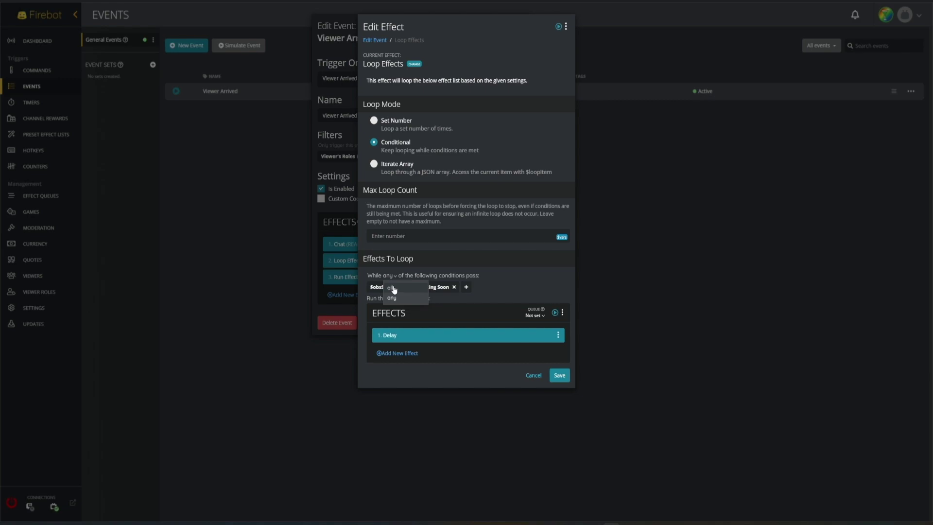
pyautogui.click(390, 288)
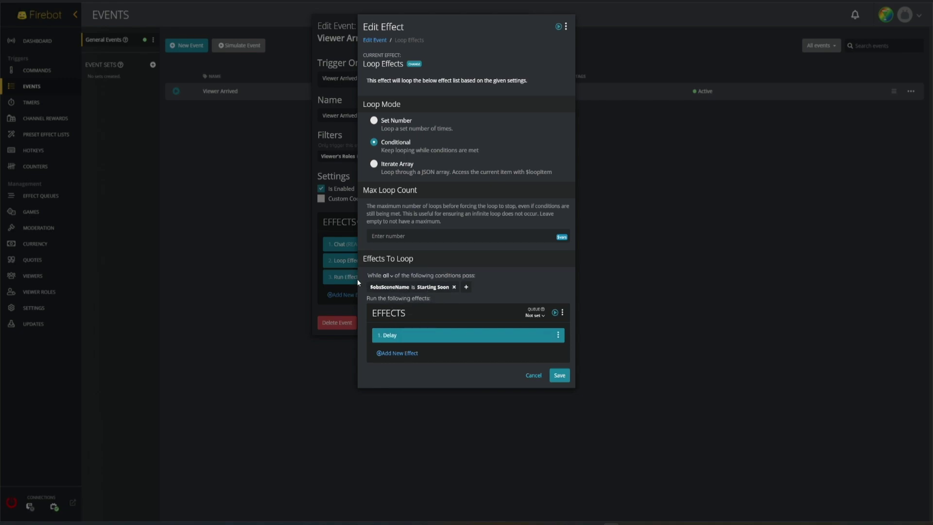
# Inspect the duration of the Delay effect inside the loop, leave it without saving, and save the Loop Effects effect.
pyautogui.click(451, 335)
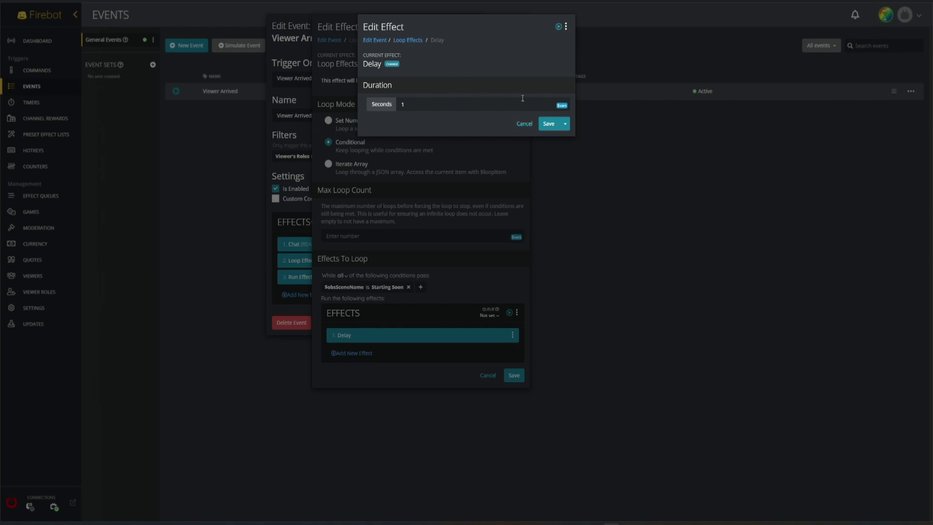
pyautogui.click(524, 124)
pyautogui.click(444, 336)
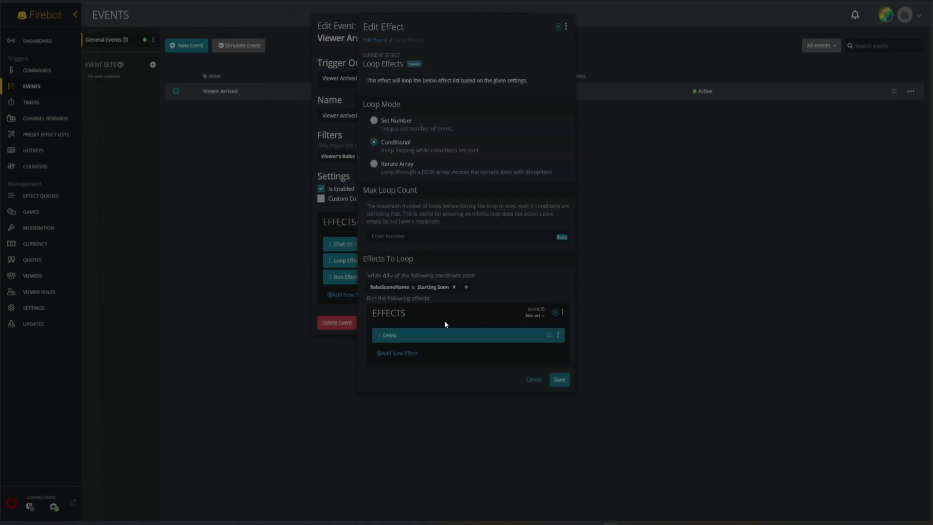
pyautogui.click(429, 103)
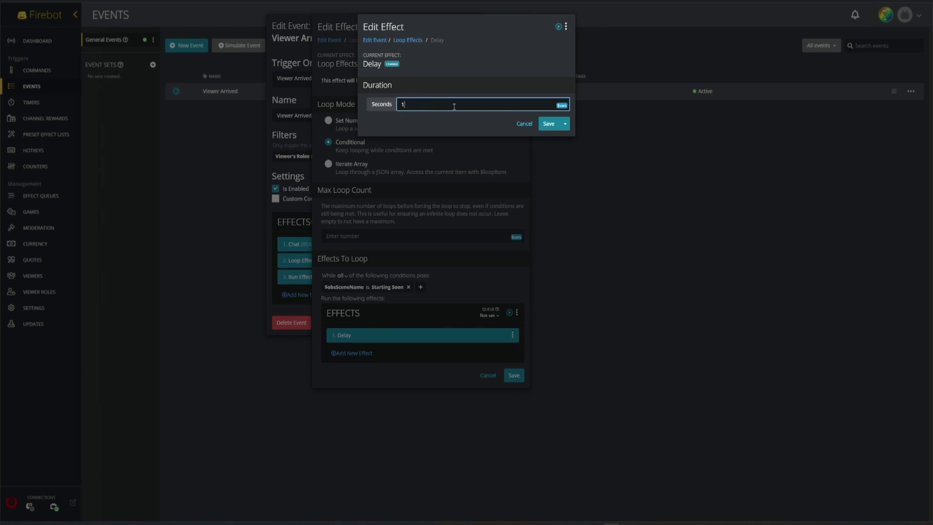
pyautogui.doubleClick(422, 106)
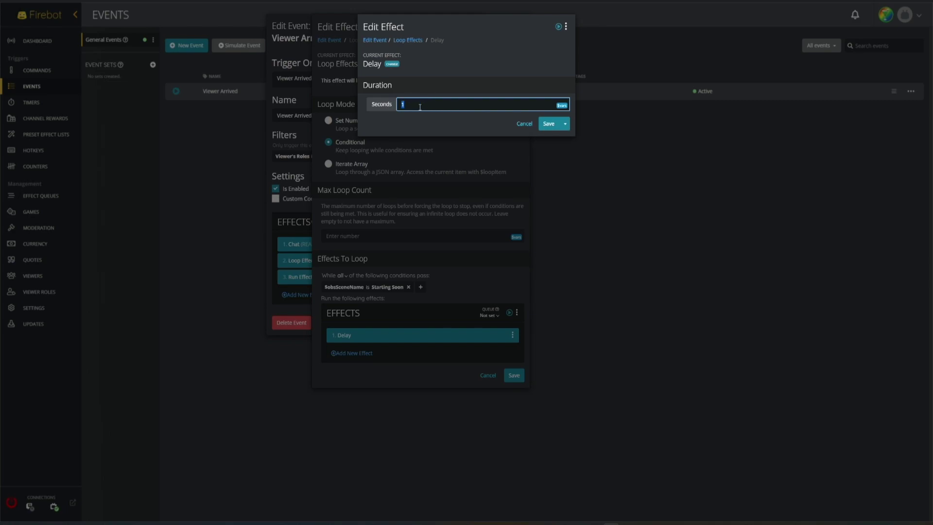
pyautogui.click(524, 123)
pyautogui.click(559, 377)
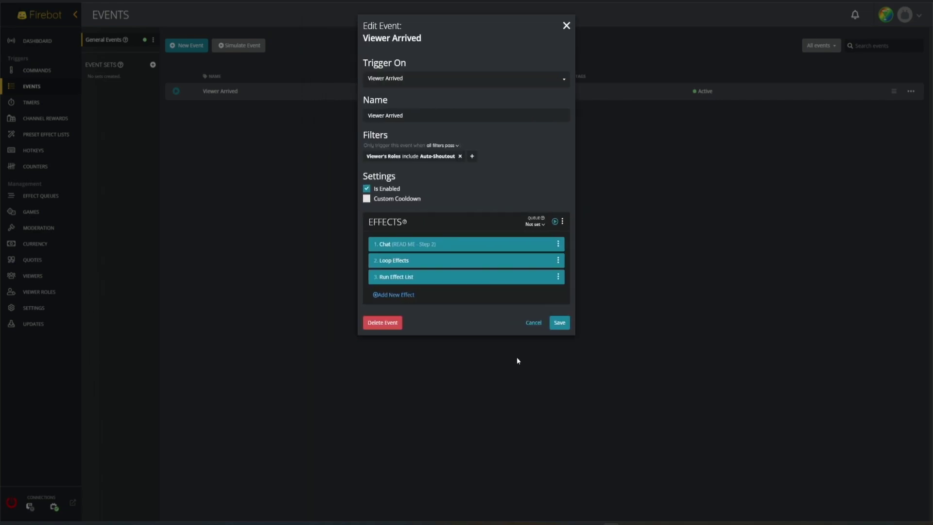
# Review the Loop Effects settings again, including the maximum loop count and condition, and leave them without saving.
pyautogui.click(422, 262)
pyautogui.click(533, 376)
pyautogui.click(434, 263)
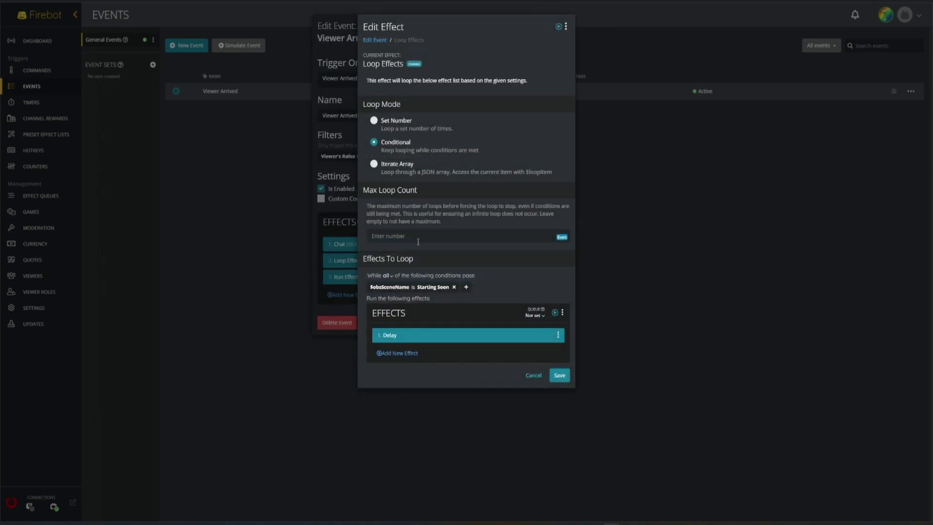
pyautogui.click(534, 374)
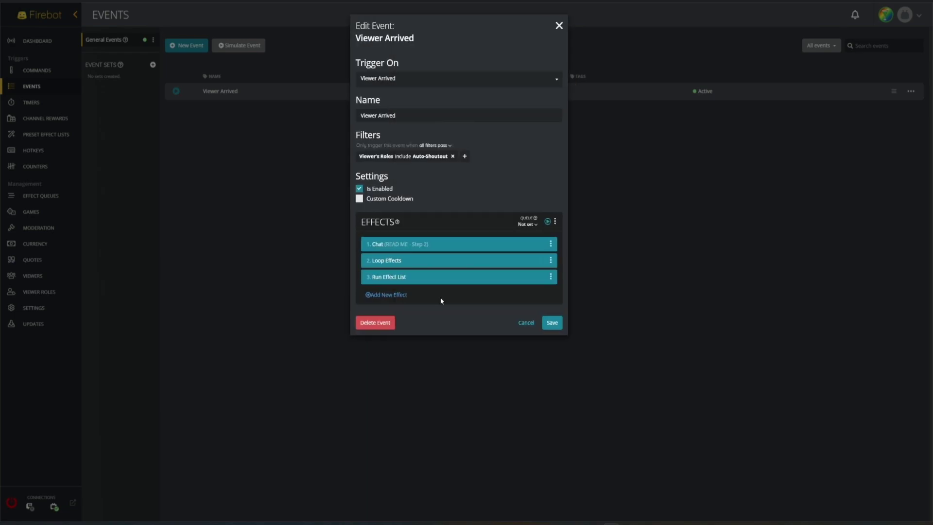
pyautogui.click(421, 265)
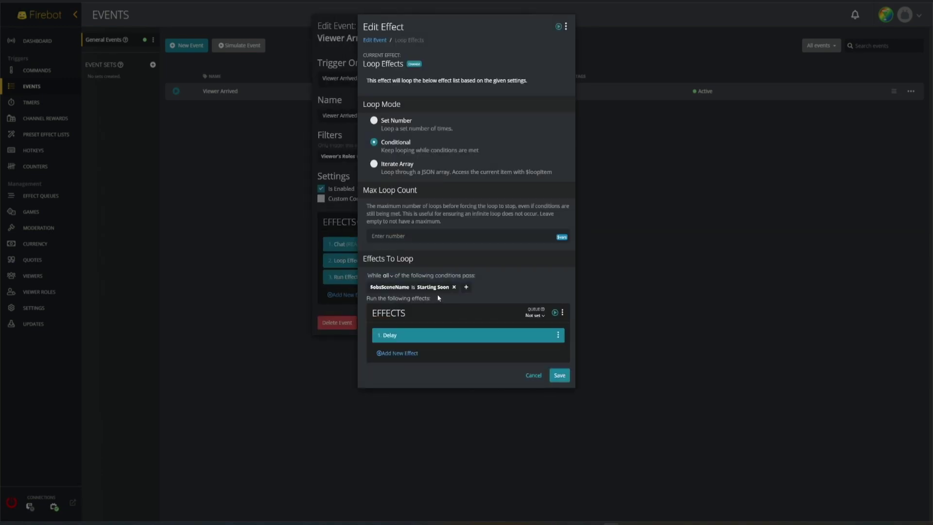
pyautogui.click(527, 377)
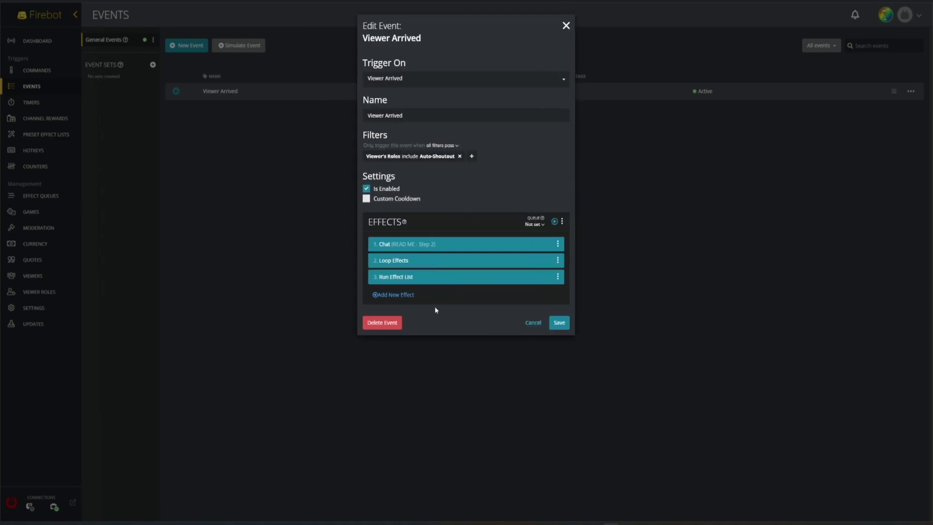
# Review the $user argument passed to Automated Shoutouts in the Run Effect List effect, and save the effect and the event.
pyautogui.click(433, 280)
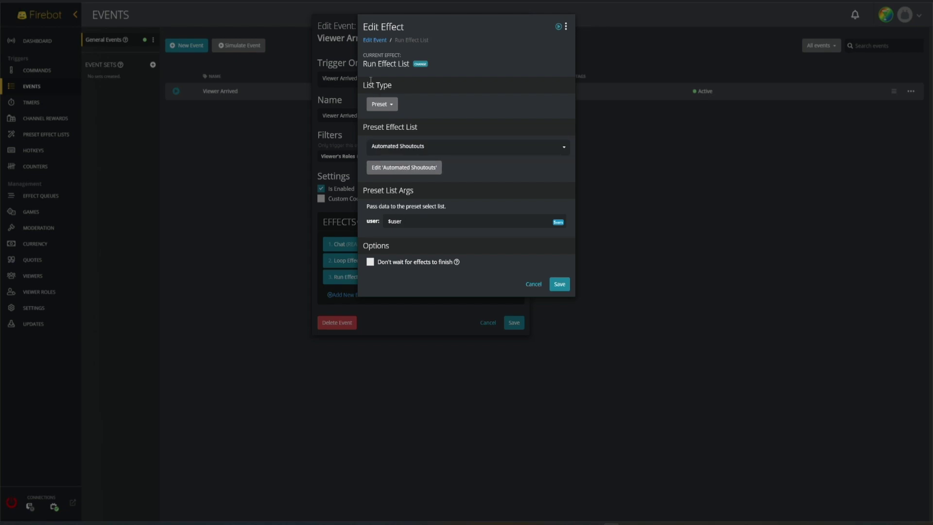
pyautogui.moveTo(406, 222); pyautogui.dragTo(383, 224)
pyautogui.click(411, 237)
pyautogui.moveTo(386, 220); pyautogui.dragTo(405, 221)
pyautogui.click(386, 220)
pyautogui.click(560, 284)
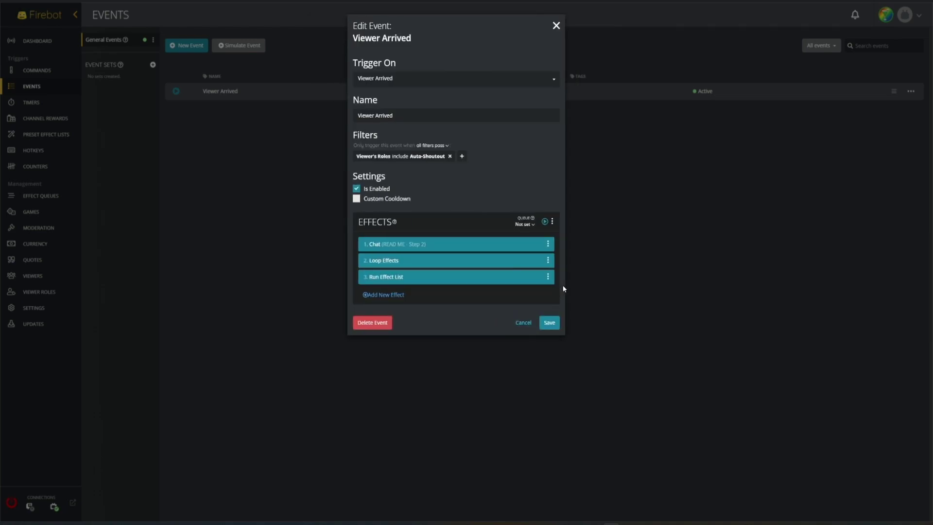
pyautogui.click(560, 323)
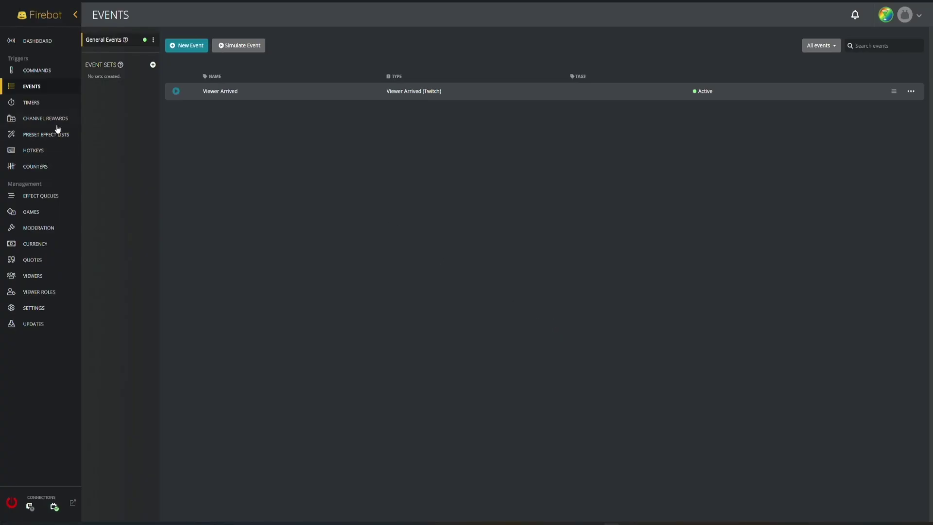
# Open the Automated Shoutouts preset effect list and read the message in its "READ ME - Step 3" chat effect.
pyautogui.click(49, 135)
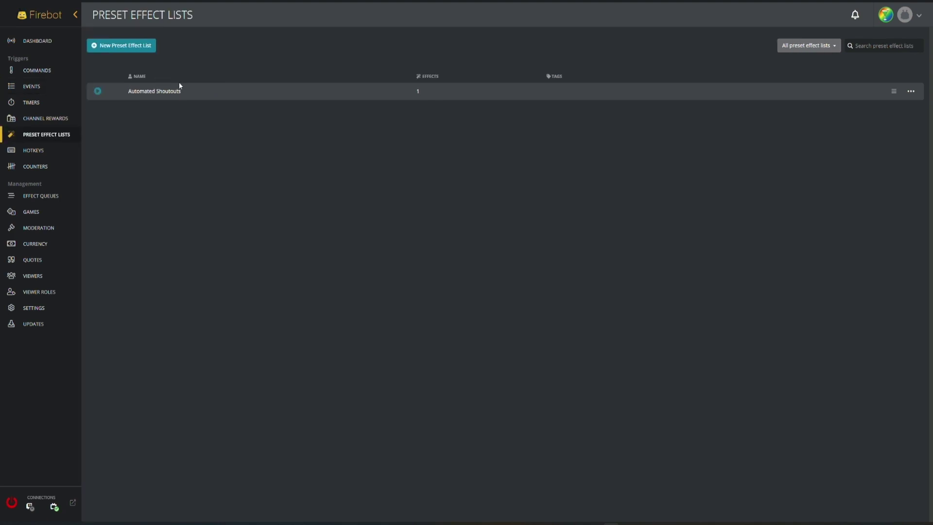
pyautogui.rightClick(195, 89)
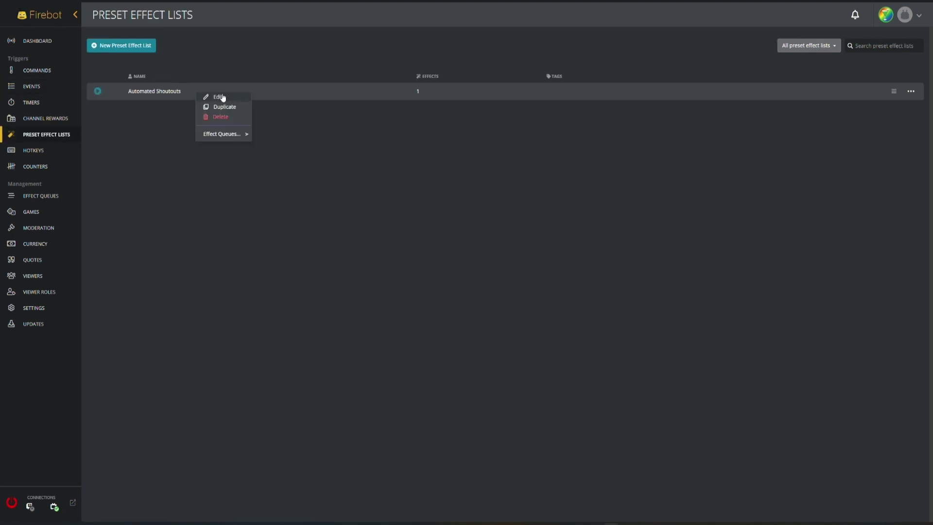
pyautogui.click(223, 97)
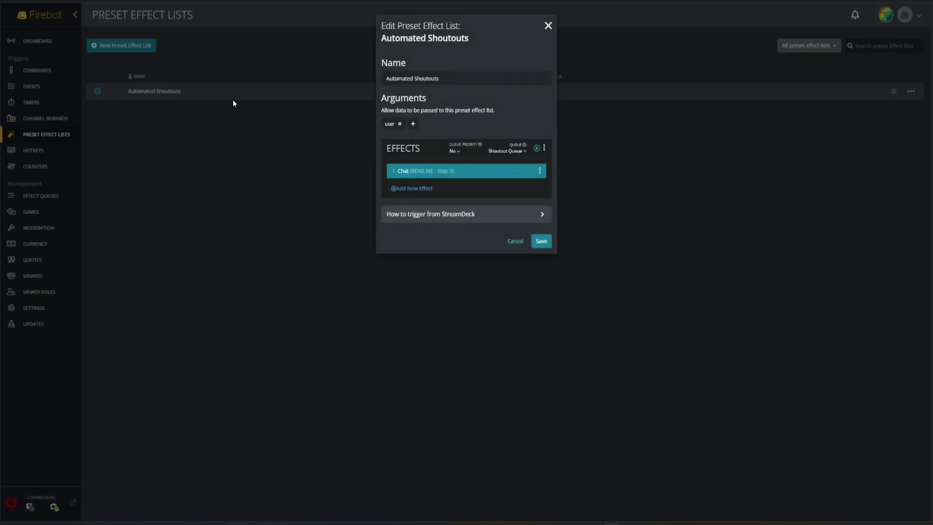
pyautogui.click(441, 175)
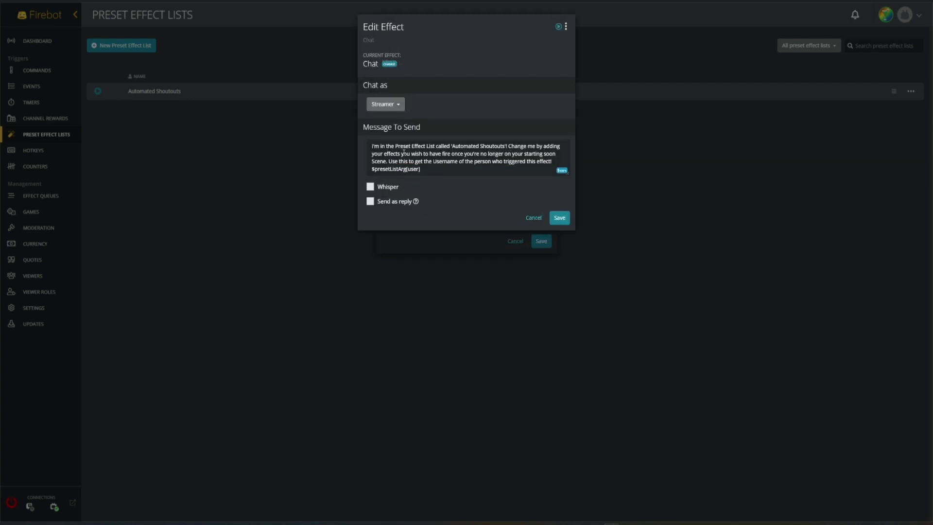
pyautogui.moveTo(402, 144); pyautogui.dragTo(489, 154)
pyautogui.click(455, 146)
pyautogui.click(485, 146)
# Copy the $presetListArg[user] variable from the chat message and leave the effect without saving.
pyautogui.moveTo(510, 146); pyautogui.dragTo(365, 175)
pyautogui.hotkey('ctrl', 'c')
pyautogui.click(529, 154)
pyautogui.click(438, 169)
pyautogui.press('BackSpace')
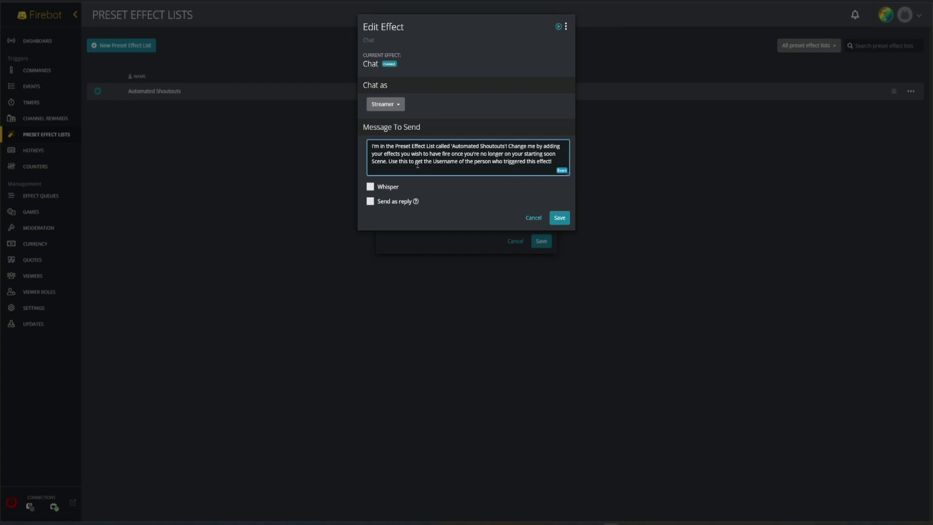
pyautogui.click(526, 215)
# Delete the "READ ME - Step 3" chat effect from Automated Shoutouts and start a new Show Shoutout effect in its place.
pyautogui.click(540, 170)
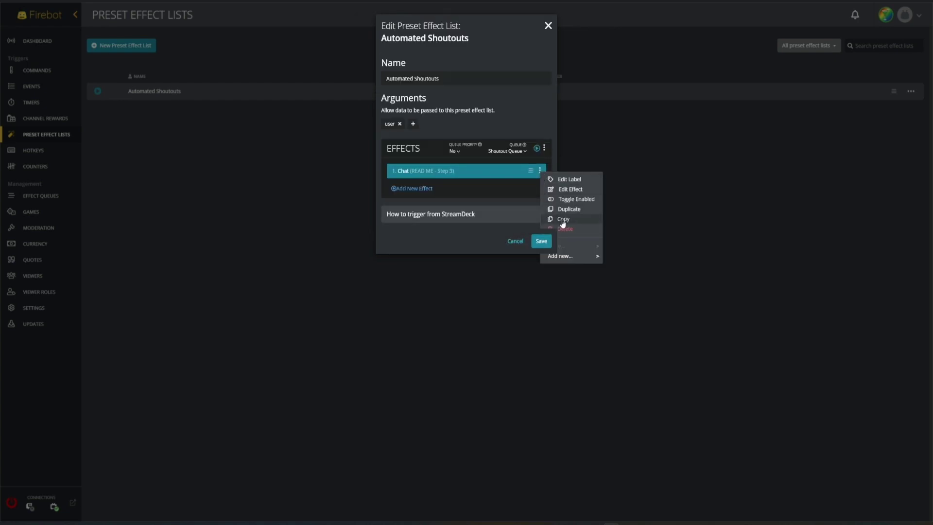
pyautogui.click(566, 230)
pyautogui.click(412, 171)
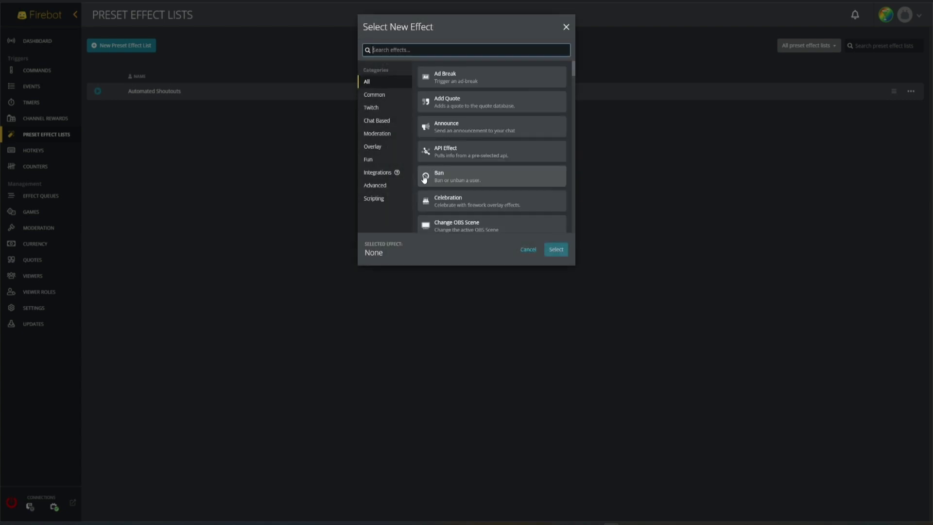
pyautogui.write('shout')
pyautogui.click(481, 84)
pyautogui.click(558, 252)
# Set the Show Shoutout username to $presetListArg[user], review its customization options, and add the effect to the list.
pyautogui.scroll(-5, 504, 309)
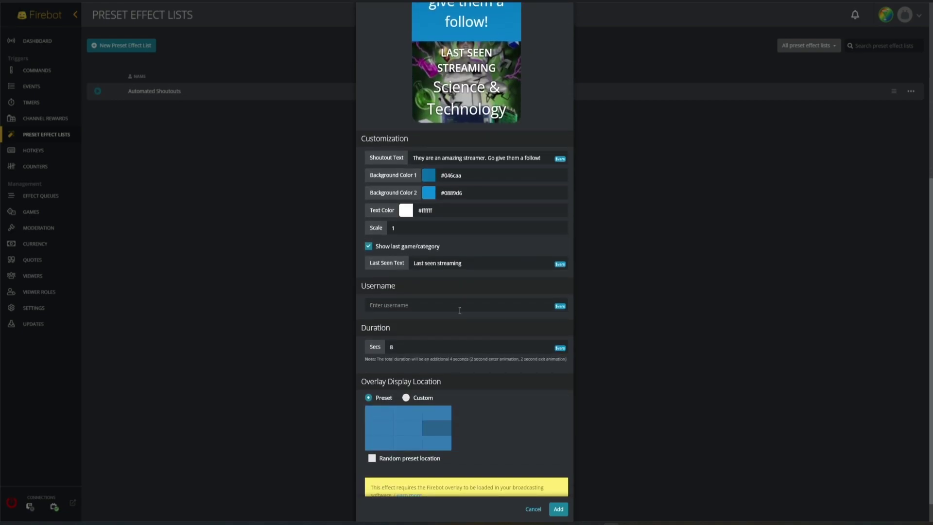
pyautogui.click(418, 306)
pyautogui.hotkey('ctrl', 'v')
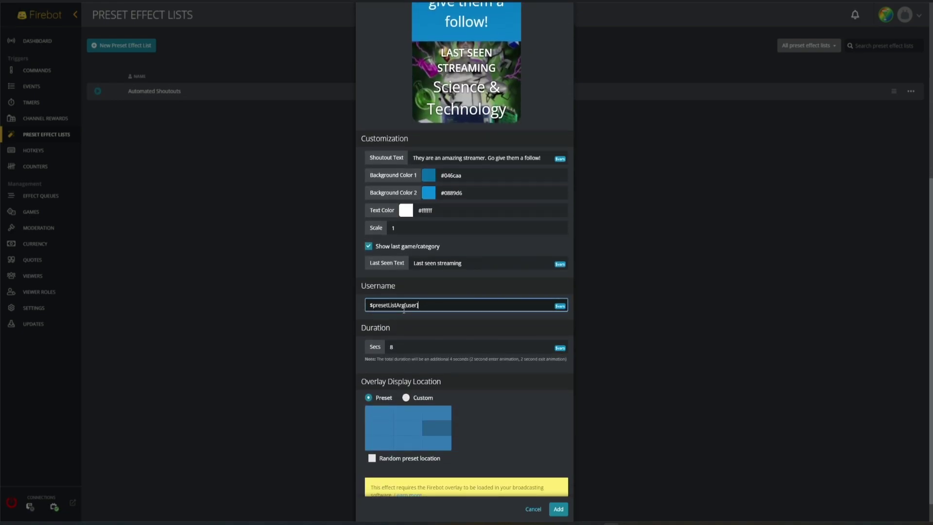
pyautogui.click(426, 288)
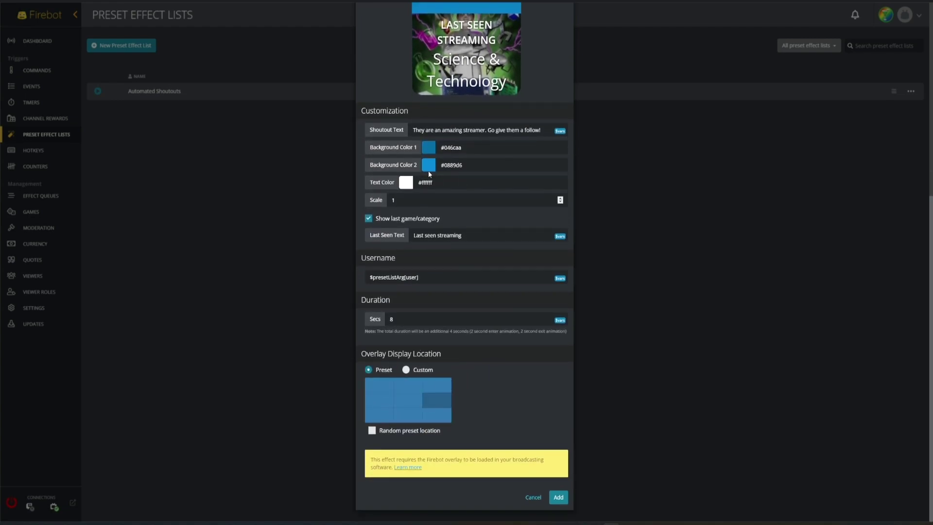
pyautogui.scroll(4, 474, 405)
pyautogui.scroll(-4, 530, 380)
pyautogui.click(560, 498)
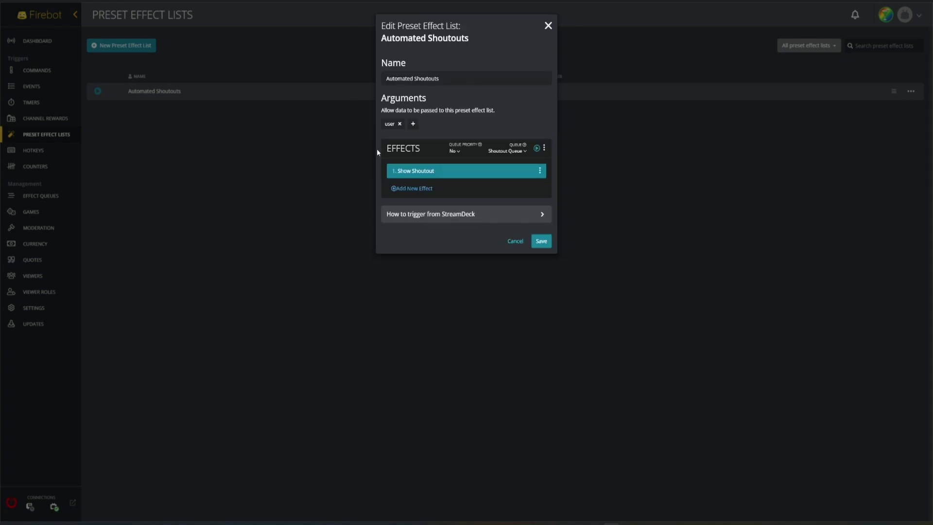
# Start a new Play Video effect in the Automated Shoutouts list.
pyautogui.click(429, 193)
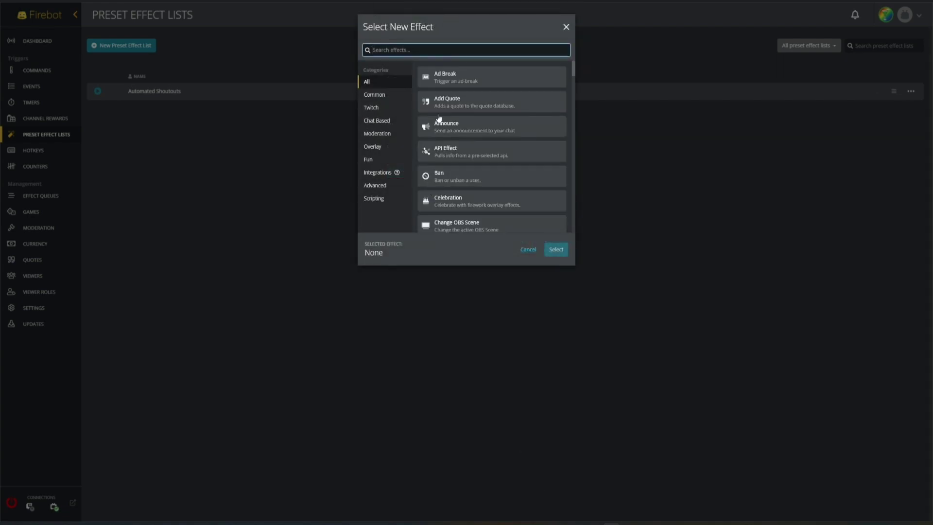
pyautogui.write('show')
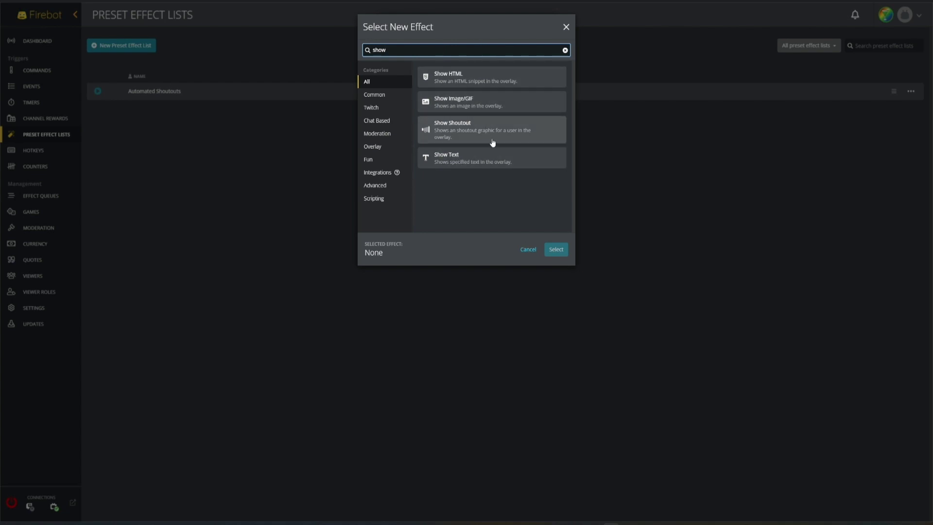
pyautogui.hotkey('ctrl', 'a')
pyautogui.write('pl')
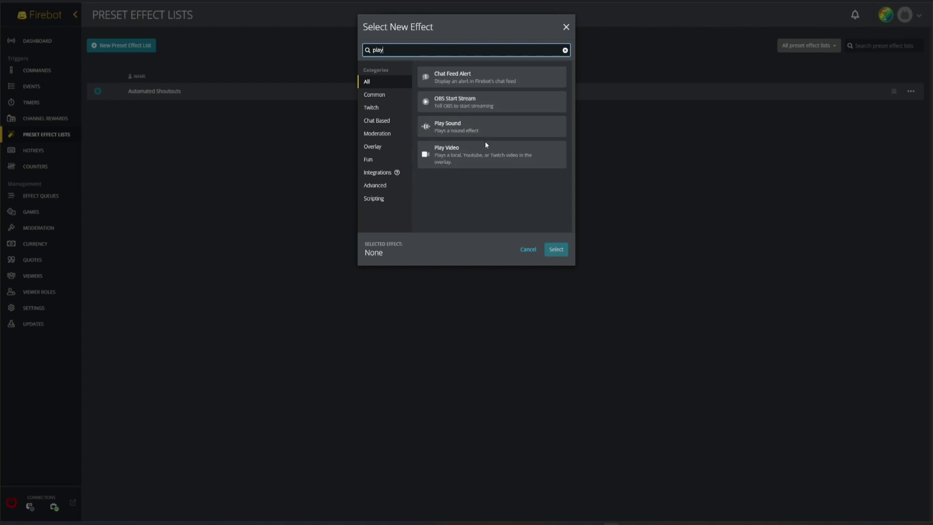
pyautogui.click(486, 152)
pyautogui.click(556, 250)
# Configure the video as a Random Twitch Clip for username $presetListArg[user], and enable waiting for the clip to finish.
pyautogui.click(384, 107)
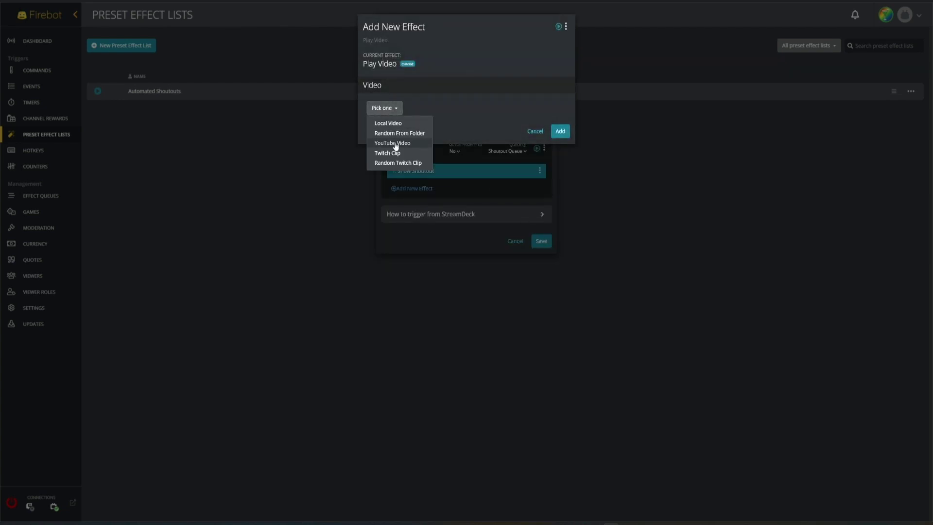
pyautogui.click(406, 160)
pyautogui.click(452, 126)
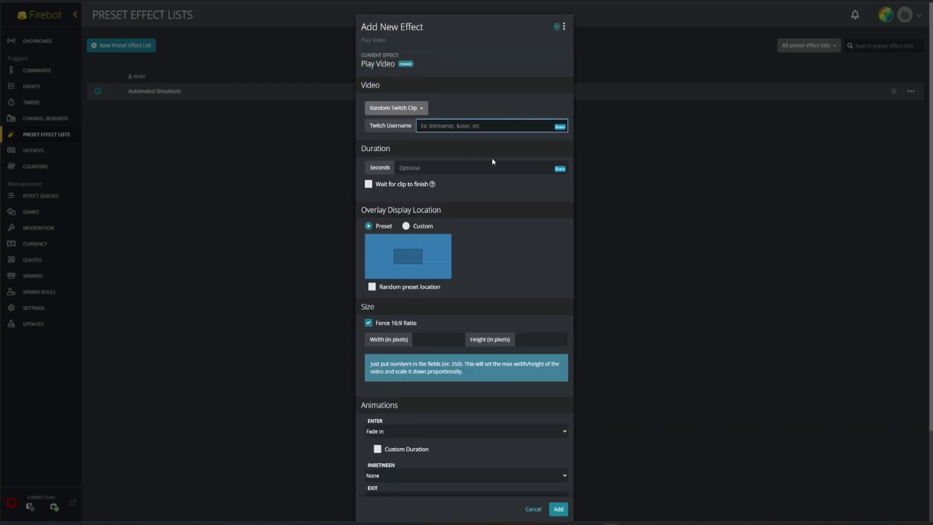
pyautogui.hotkey('ctrl', 'v')
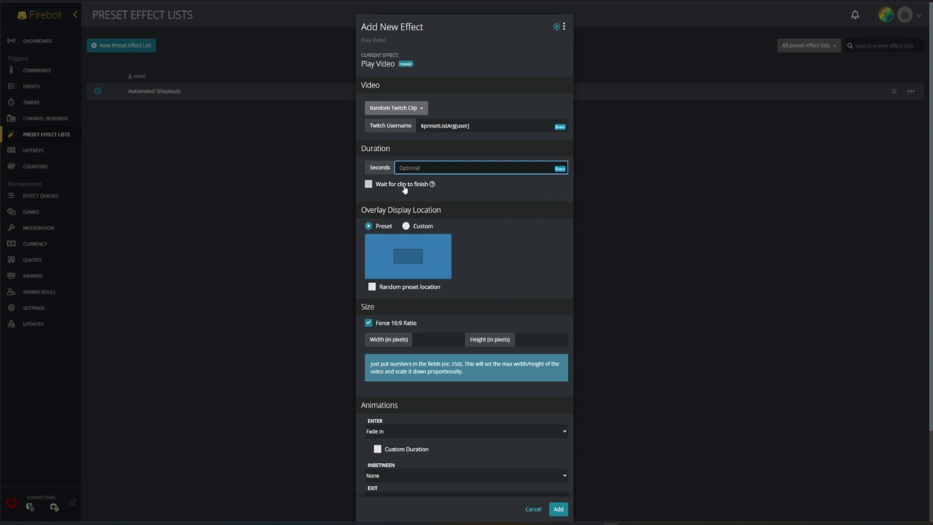
pyautogui.click(404, 185)
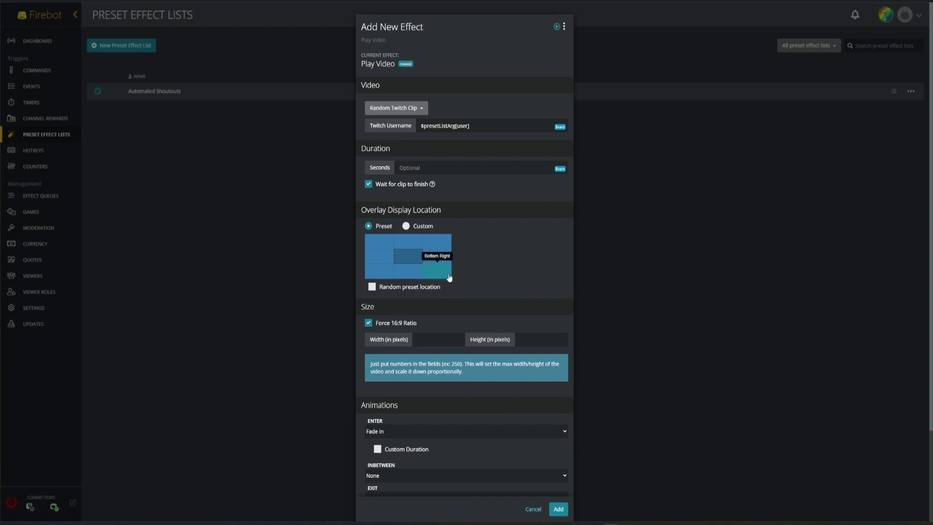
# Place the video at the middle-right preset overlay location with a width of 480 pixels, and add the Play Video effect.
pyautogui.scroll(-2, 434, 327)
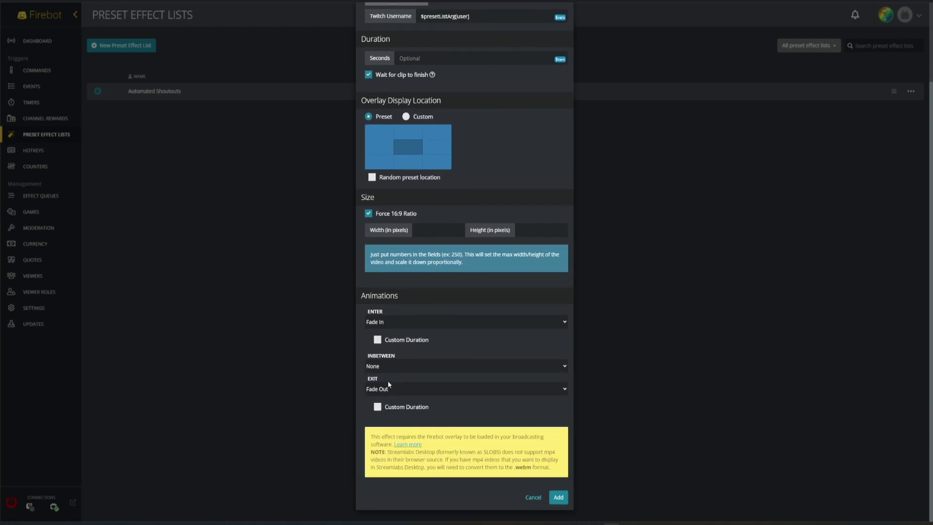
pyautogui.scroll(2, 416, 336)
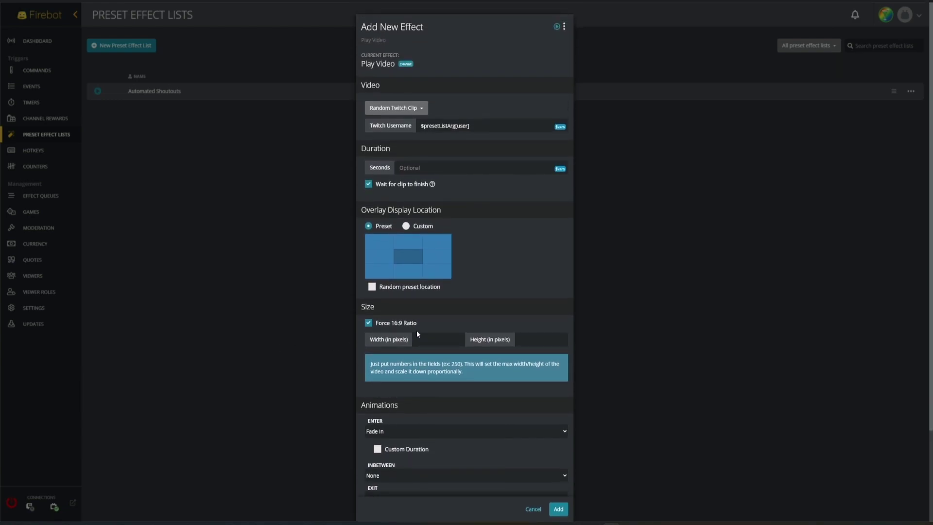
pyautogui.click(437, 256)
pyautogui.scroll(-2, 495, 295)
pyautogui.click(438, 230)
pyautogui.write('480')
pyautogui.click(559, 497)
# Add a Delay effect of 8 seconds and move it between Show Shoutout and Play Video.
pyautogui.click(422, 204)
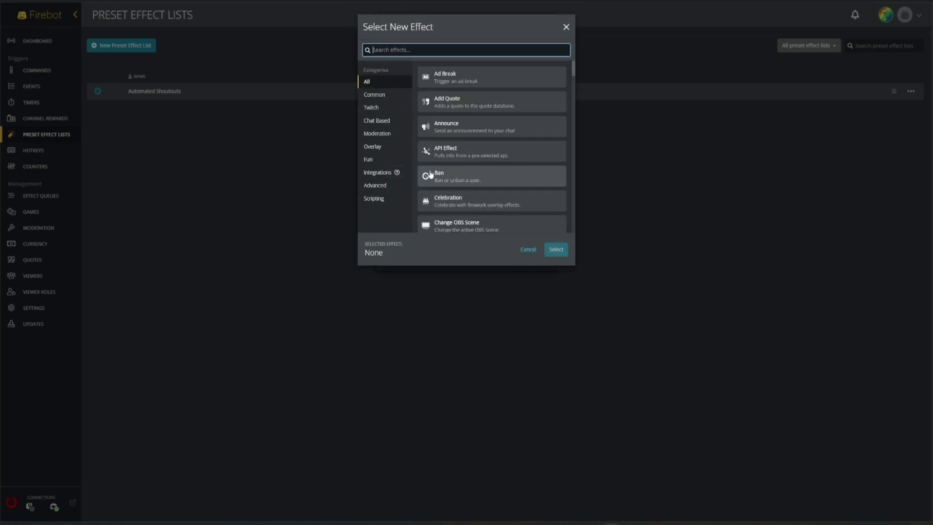
pyautogui.write('delay')
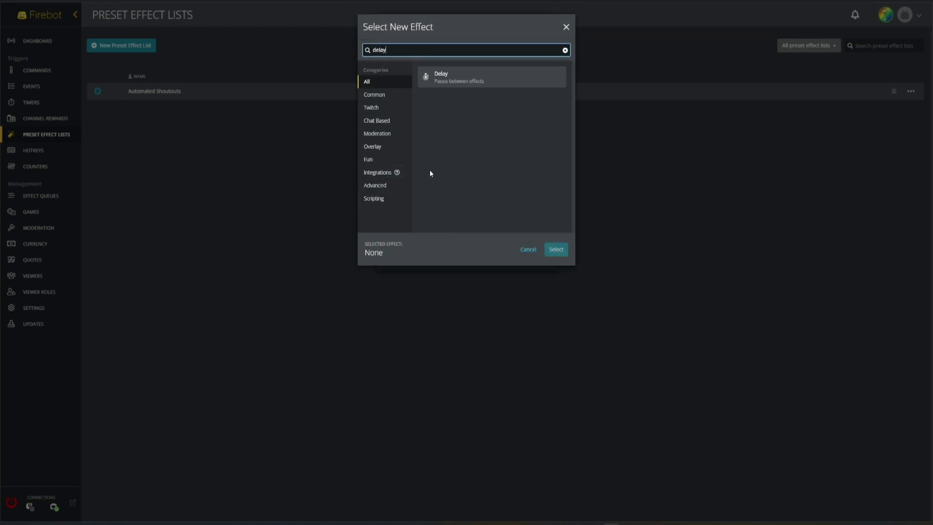
pyautogui.click(457, 77)
pyautogui.click(556, 250)
pyautogui.click(442, 110)
pyautogui.click(560, 124)
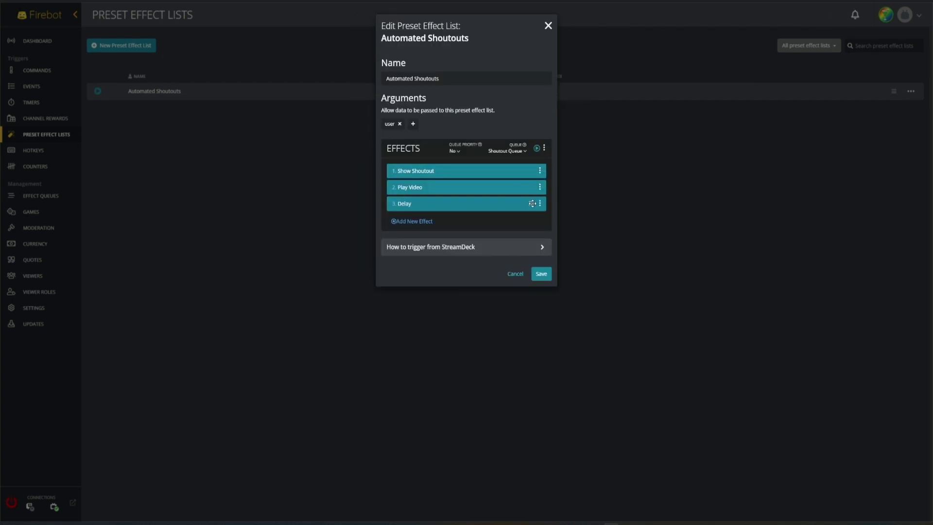
pyautogui.moveTo(528, 202); pyautogui.dragTo(528, 186)
# Set the Show Shoutout effect's duration to 3 seconds and save the effect.
pyautogui.click(467, 170)
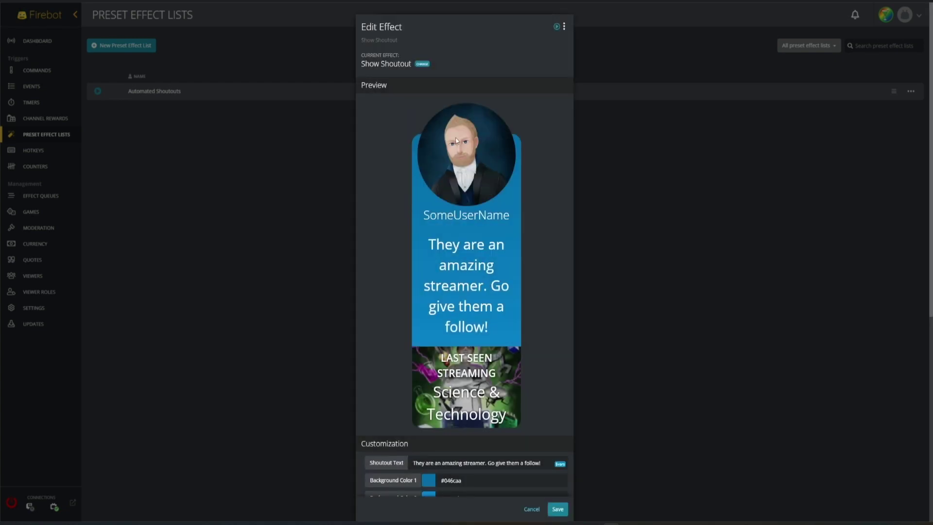
pyautogui.scroll(-6, 501, 341)
pyautogui.doubleClick(448, 347)
pyautogui.write('3')
pyautogui.click(558, 508)
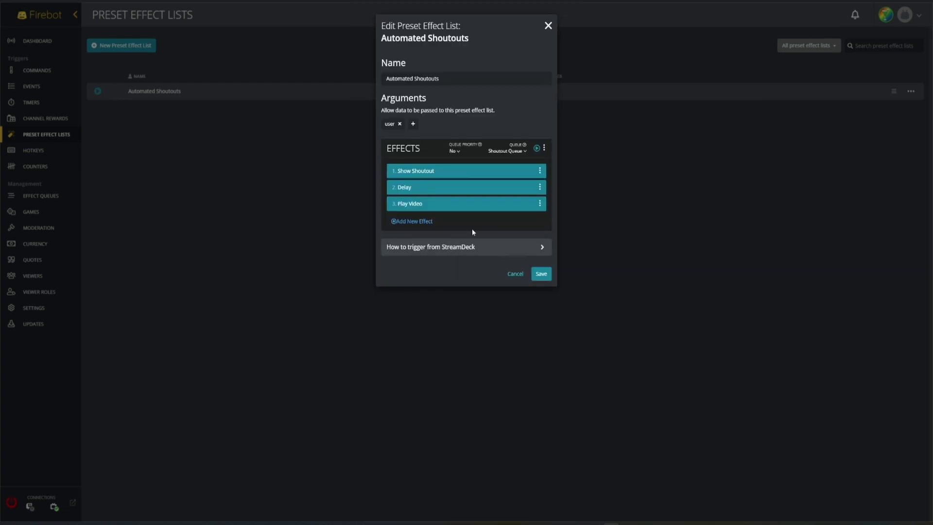
# Change the duration of the Delay effect between Show Shoutout and Play Video, and save the effect.
pyautogui.click(482, 183)
pyautogui.click(434, 110)
pyautogui.write('3')
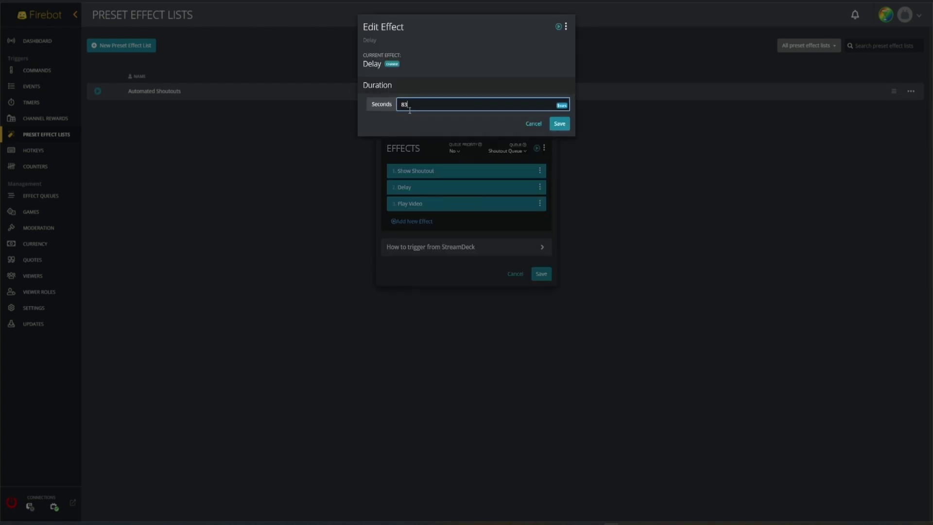
pyautogui.click(568, 127)
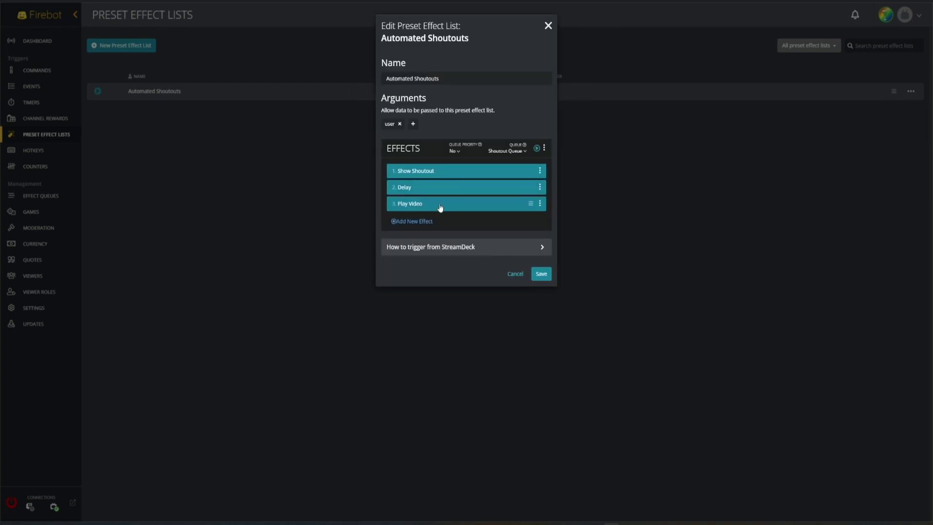
# Review the Play Video effect's clip, location, size and animation settings, and save the effect.
pyautogui.click(422, 206)
pyautogui.scroll(-3, 484, 336)
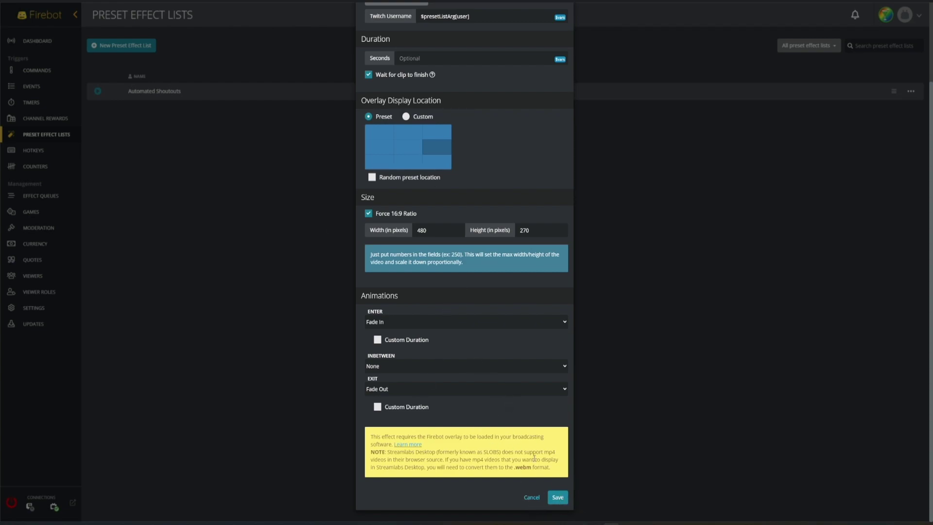
pyautogui.click(558, 497)
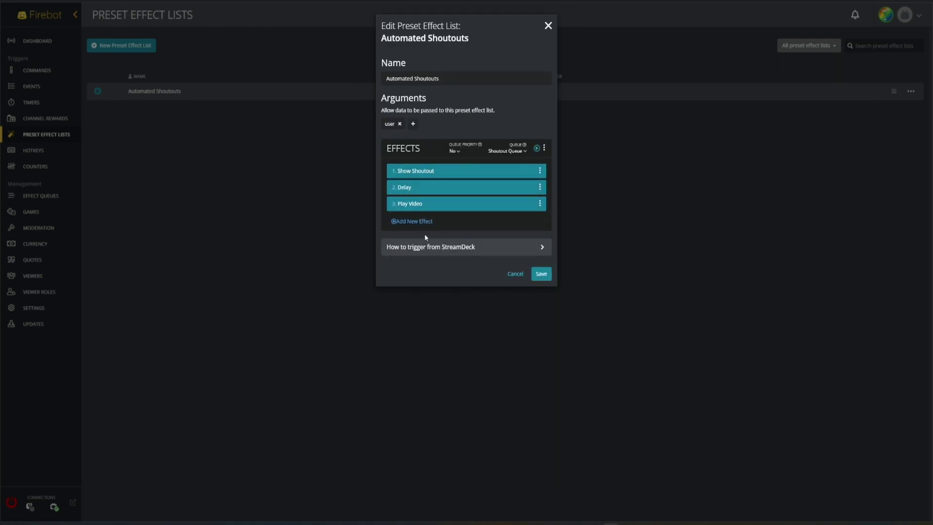
# Add a Delay effect of 2 seconds at the end of the Automated Shoutouts list, after Play Video.
pyautogui.click(415, 223)
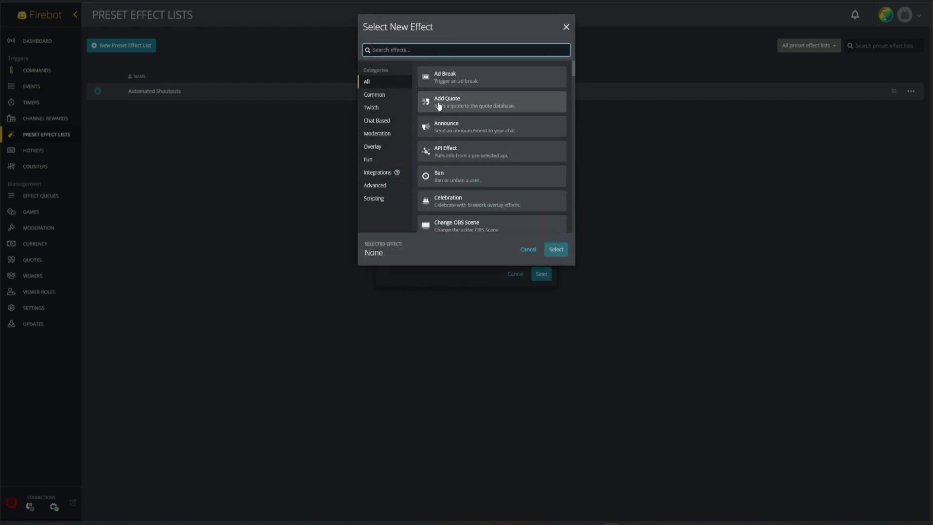
pyautogui.write('de')
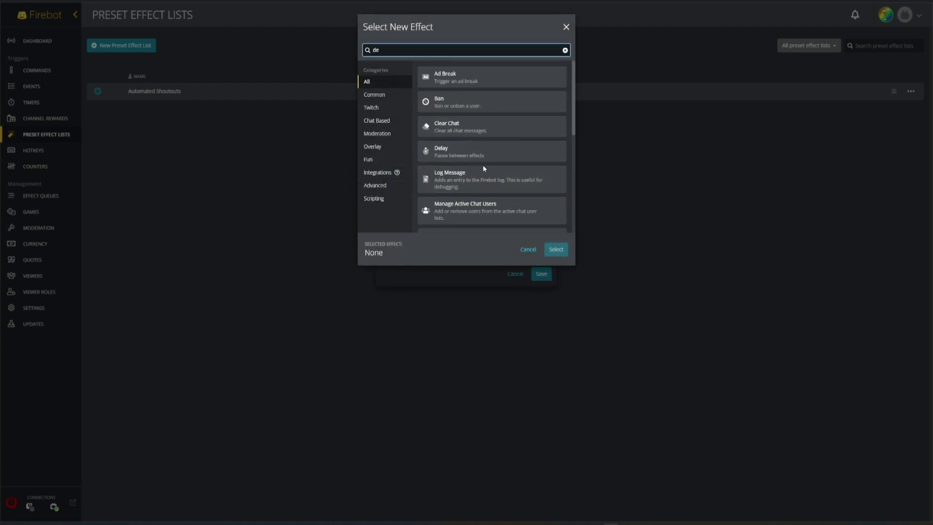
pyautogui.write('lay')
pyautogui.click(503, 74)
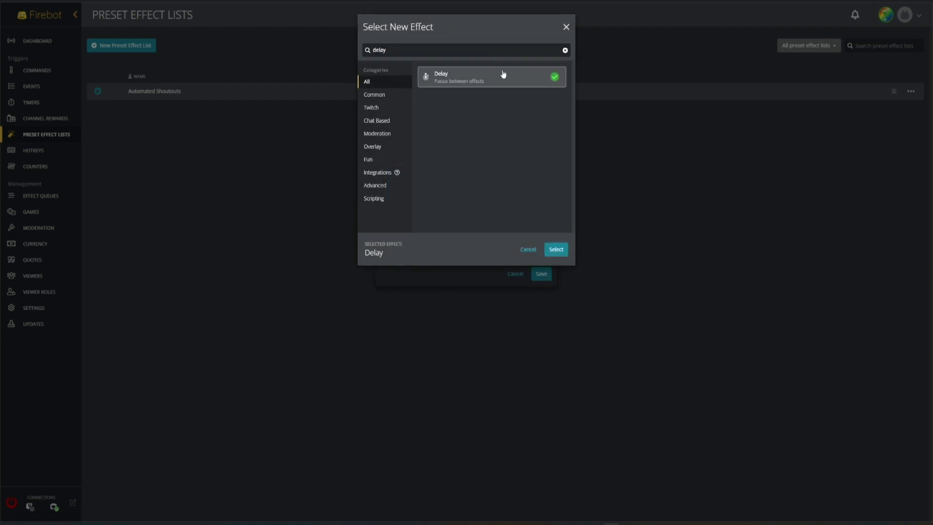
pyautogui.click(556, 249)
pyautogui.click(416, 104)
pyautogui.write('2')
pyautogui.click(561, 124)
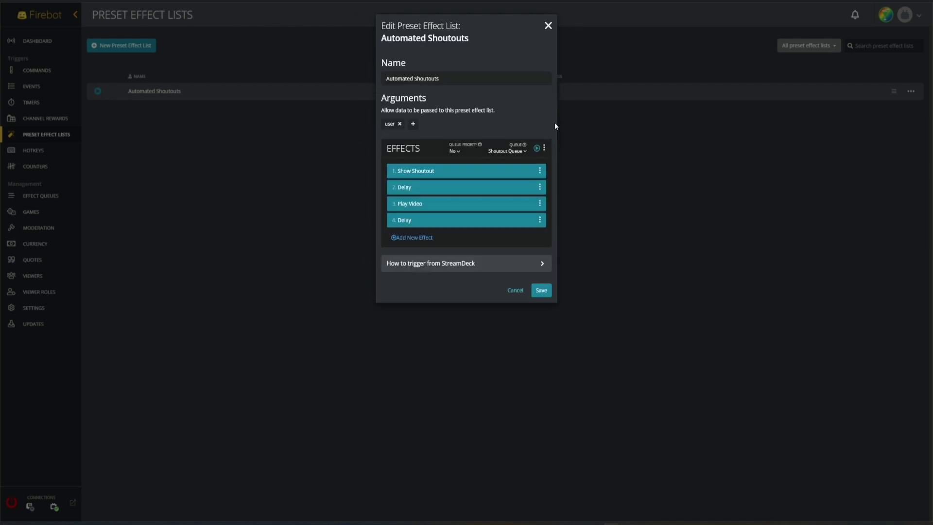
# Check the Play Video settings once more, and save the effect and the Automated Shoutouts preset effect list.
pyautogui.click(402, 208)
pyautogui.scroll(-2, 463, 452)
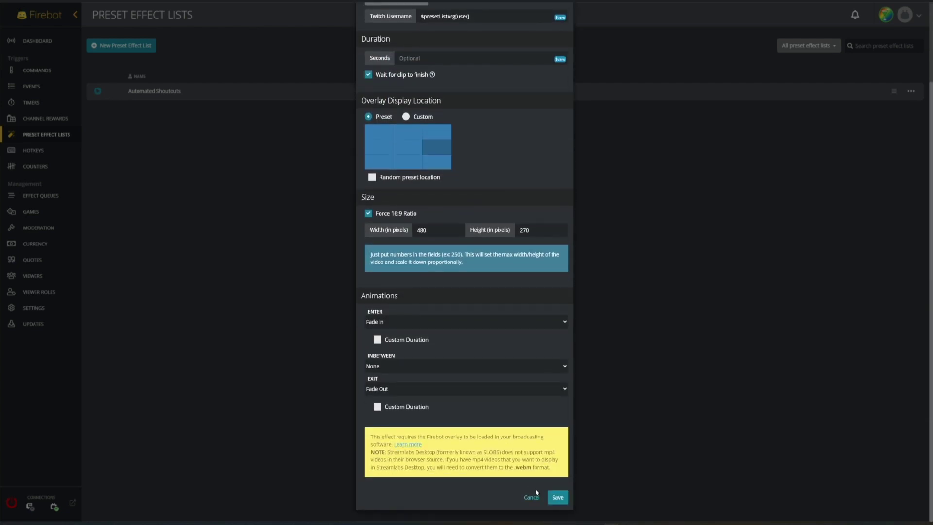
pyautogui.click(556, 496)
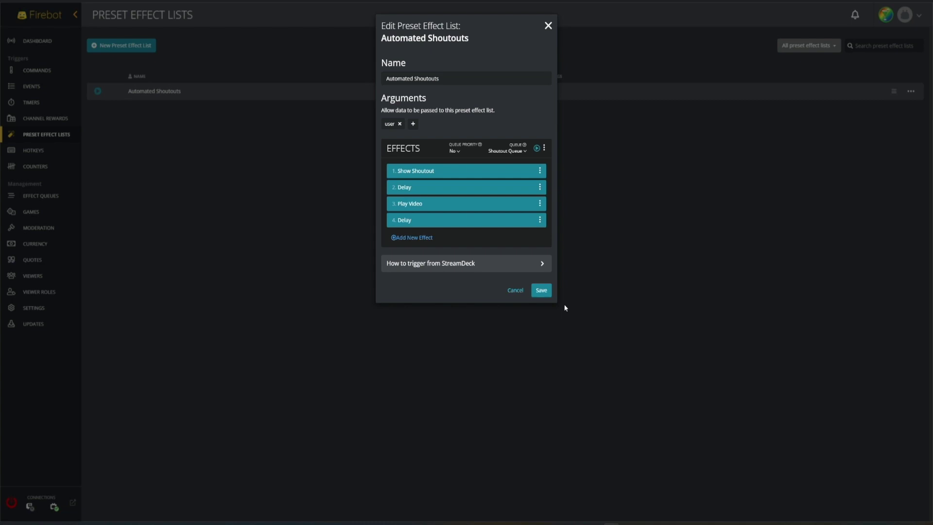
pyautogui.click(539, 292)
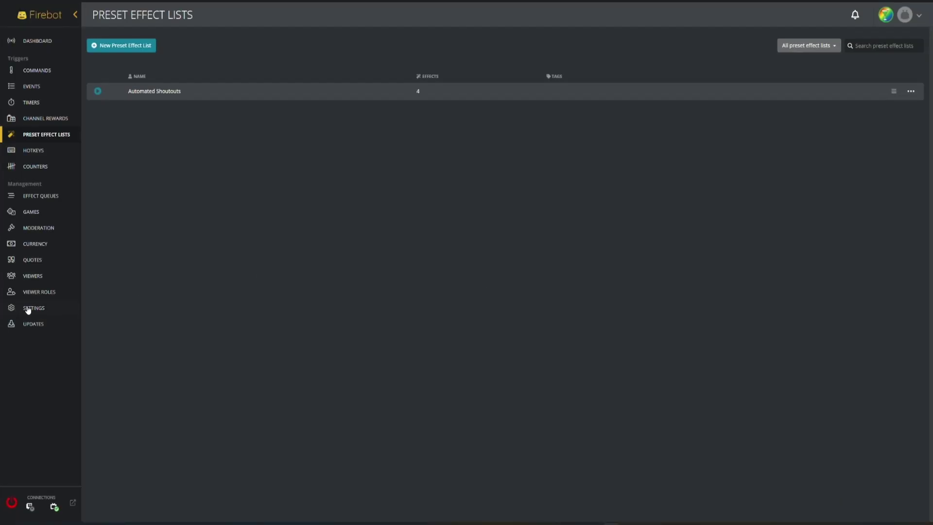
# Add the viewers Ninja and ebiggz to the Auto-Shoutout custom viewer role, and save the role.
pyautogui.click(37, 292)
pyautogui.click(144, 55)
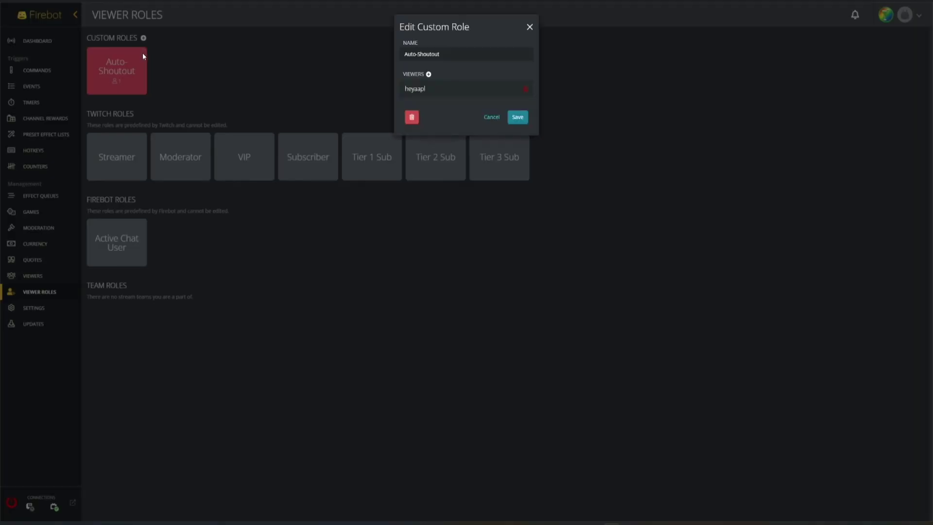
pyautogui.tripleClick(448, 54)
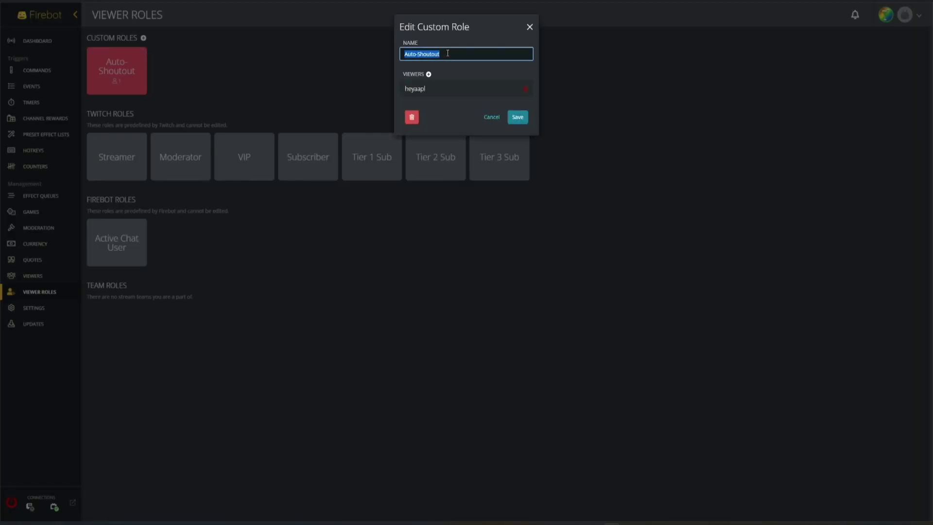
pyautogui.click(428, 74)
pyautogui.write('Ninja')
pyautogui.click(524, 88)
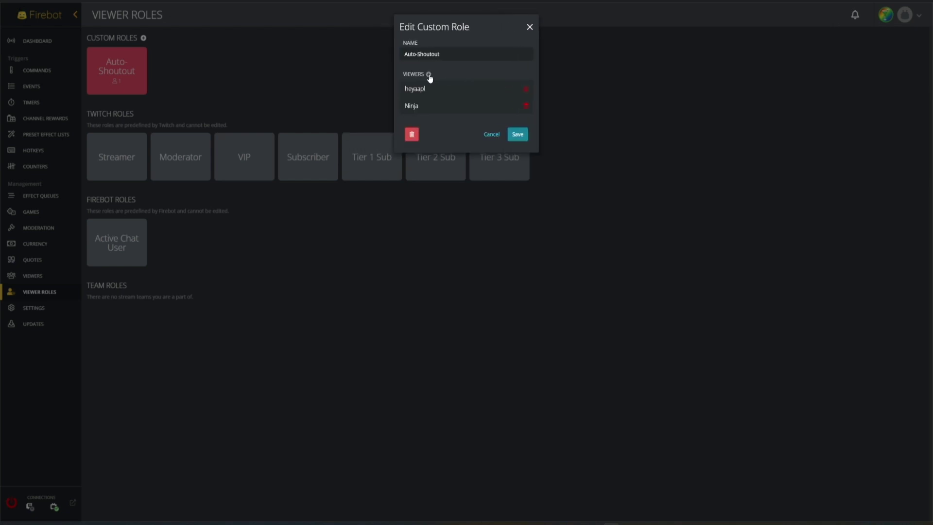
pyautogui.click(429, 74)
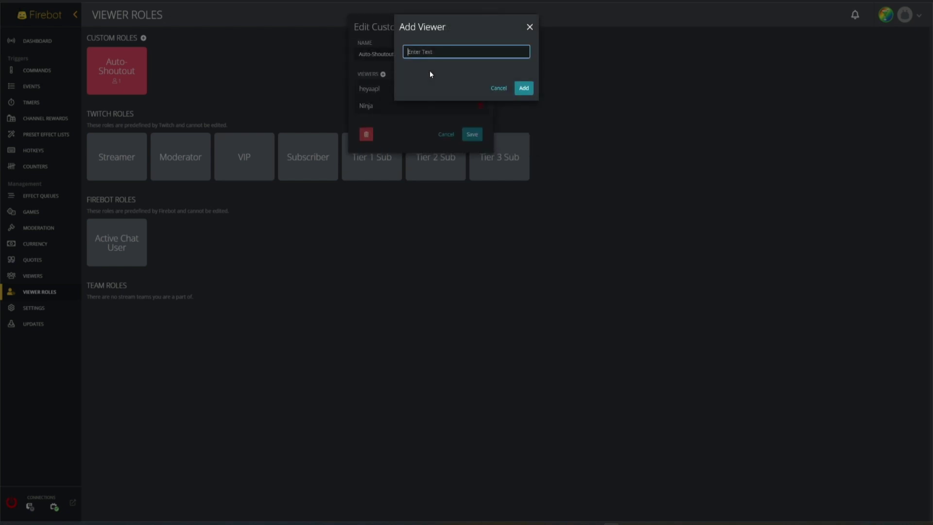
pyautogui.write('ebiggz')
pyautogui.press('Return')
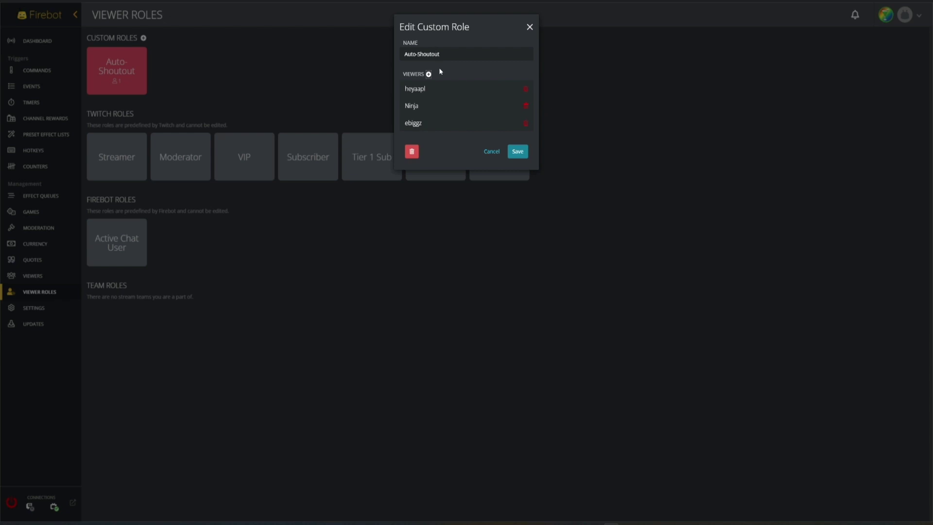
pyautogui.click(519, 151)
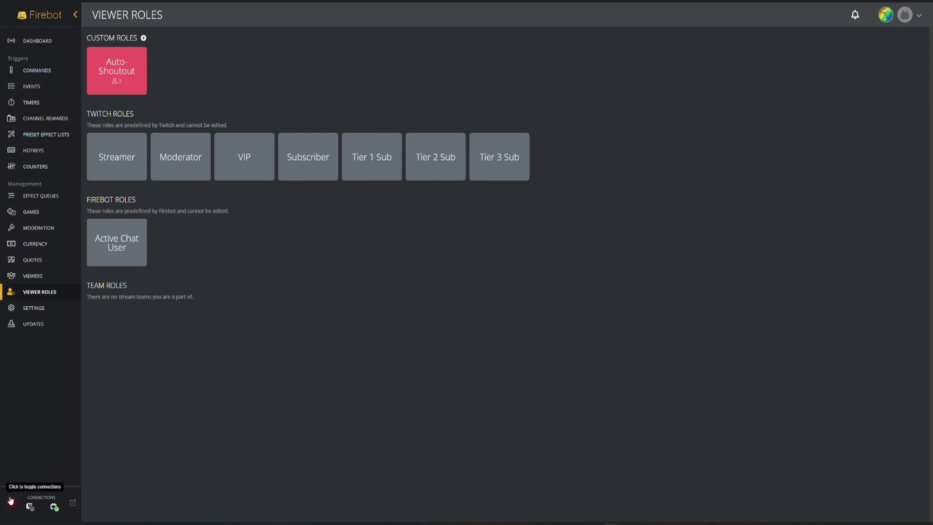
# Shrink the Firebot window so it sits beside OBS, and turn on Firebot's connections.
pyautogui.click(33, 71)
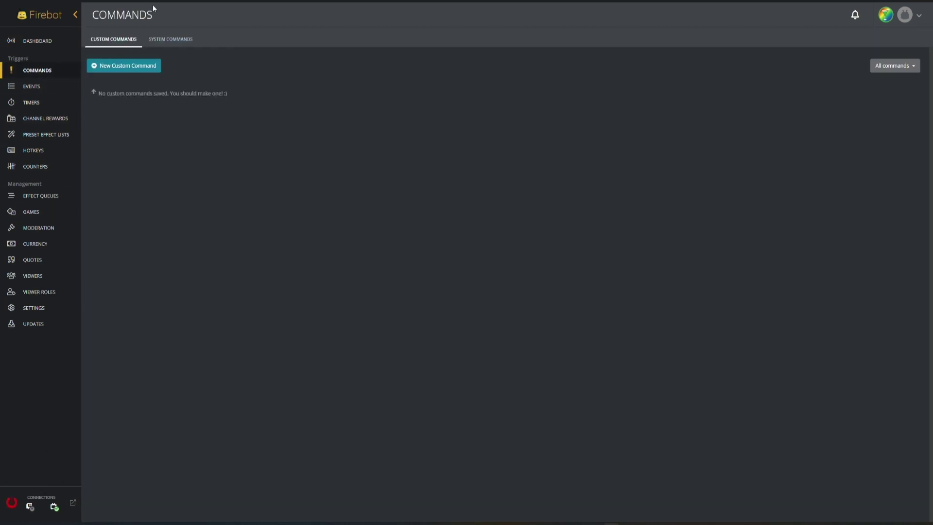
pyautogui.moveTo(157, 2); pyautogui.dragTo(184, 57)
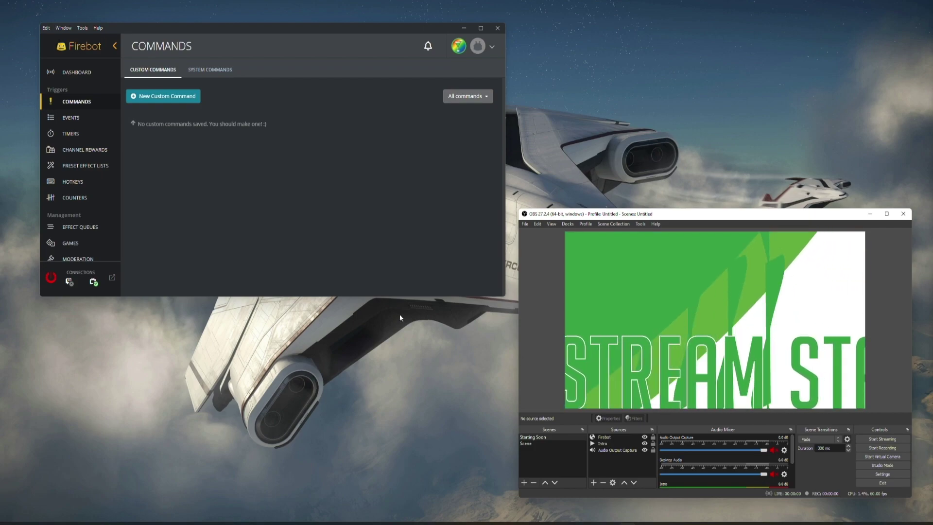
pyautogui.click(242, 190)
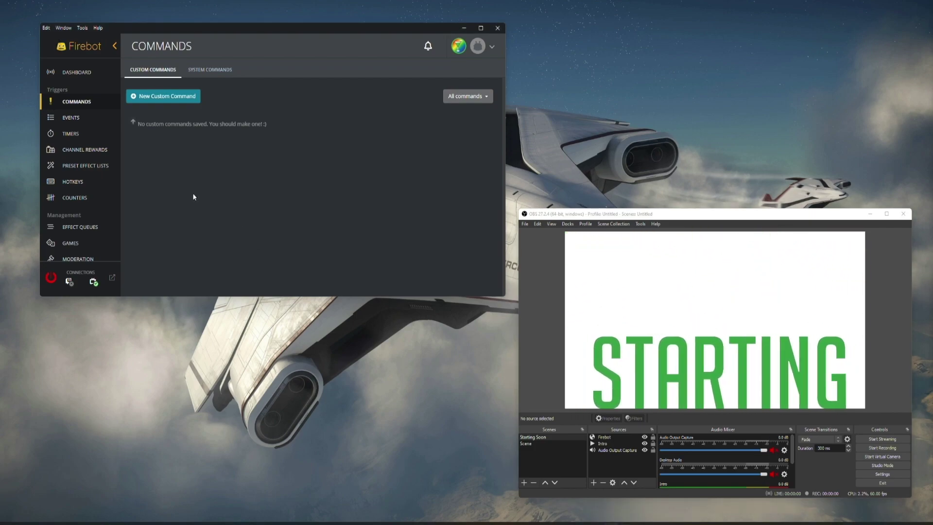
pyautogui.click(51, 278)
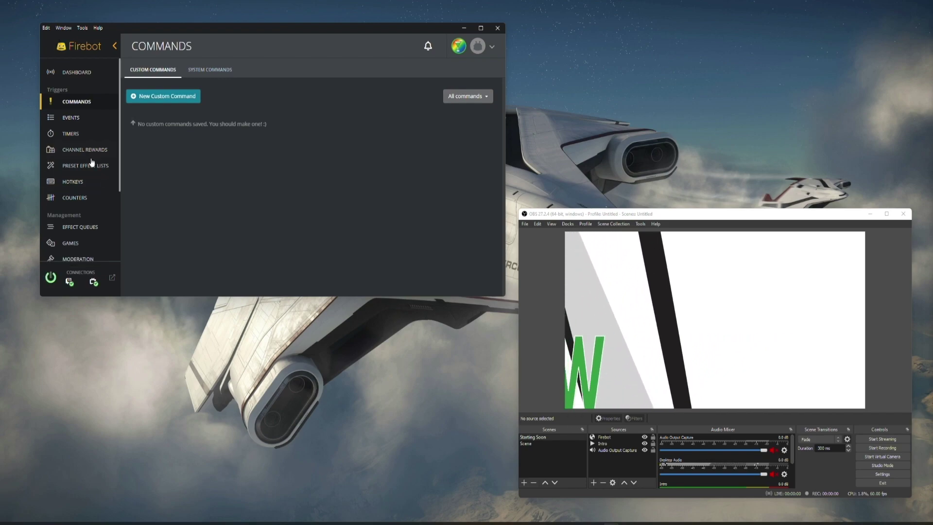
# Simulate a Viewer Arrived event for the username ebiggz while OBS is on the Starting Soon scene.
pyautogui.click(73, 118)
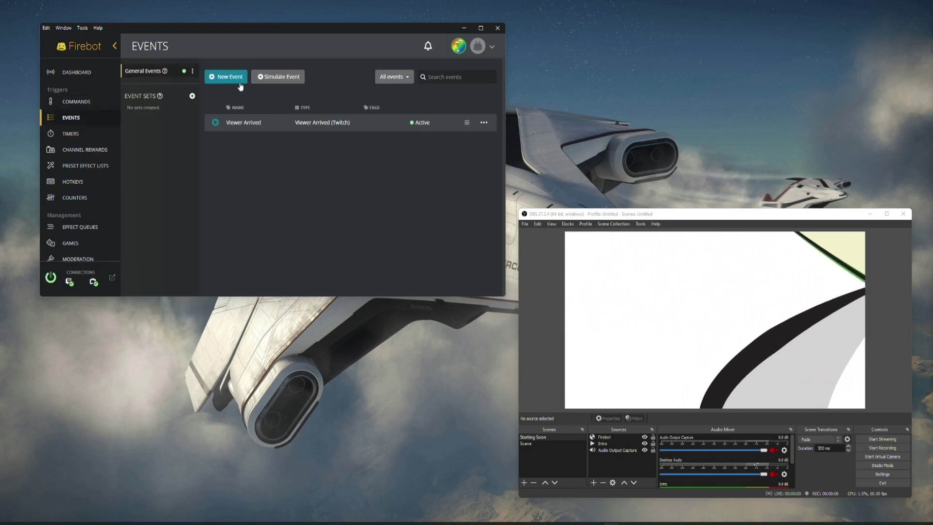
pyautogui.click(273, 77)
pyautogui.click(262, 106)
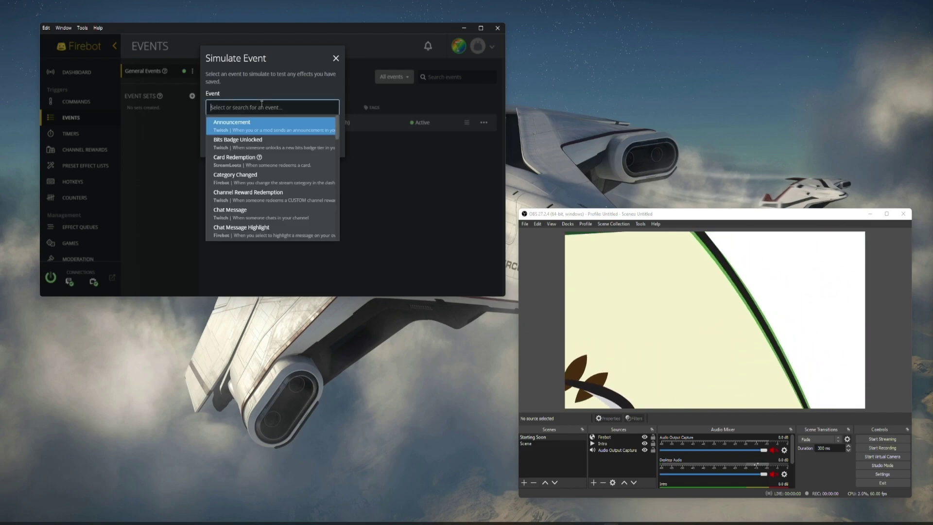
pyautogui.write('viewer')
pyautogui.click(271, 123)
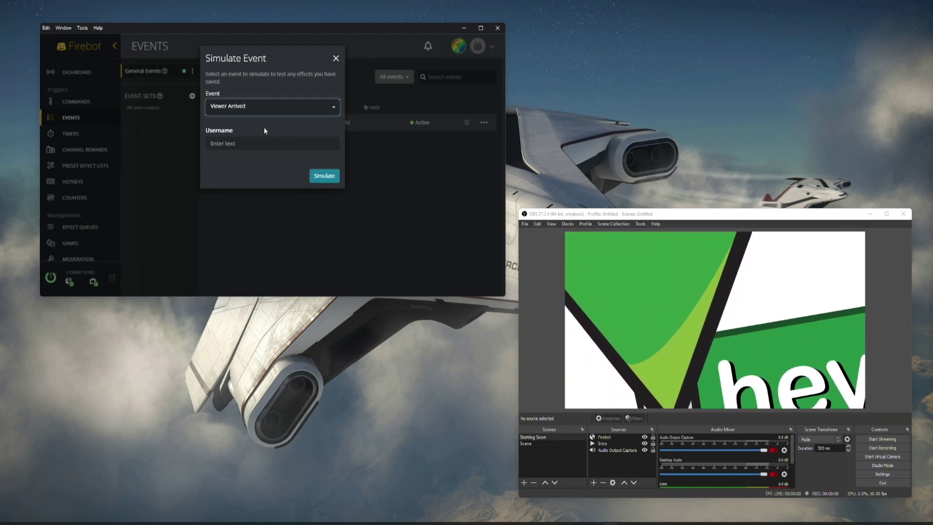
pyautogui.click(265, 142)
pyautogui.write('e')
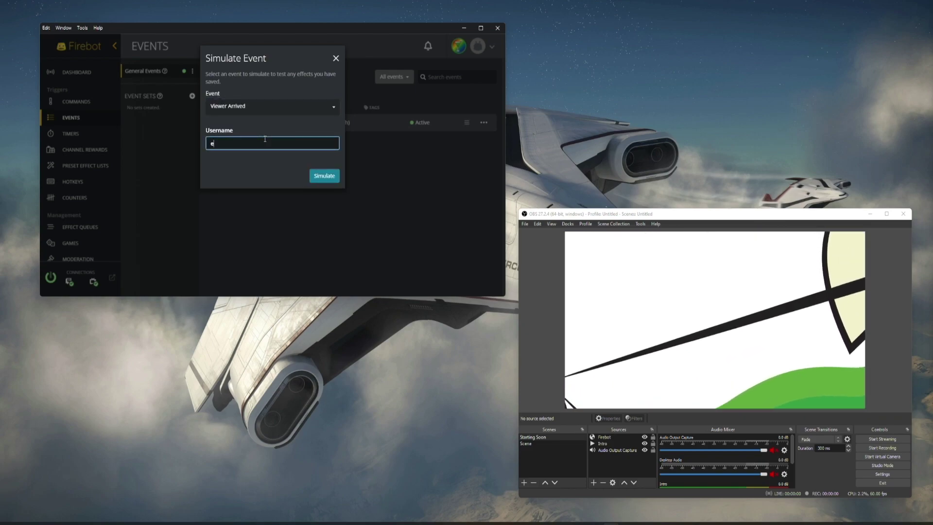
pyautogui.write('biggz')
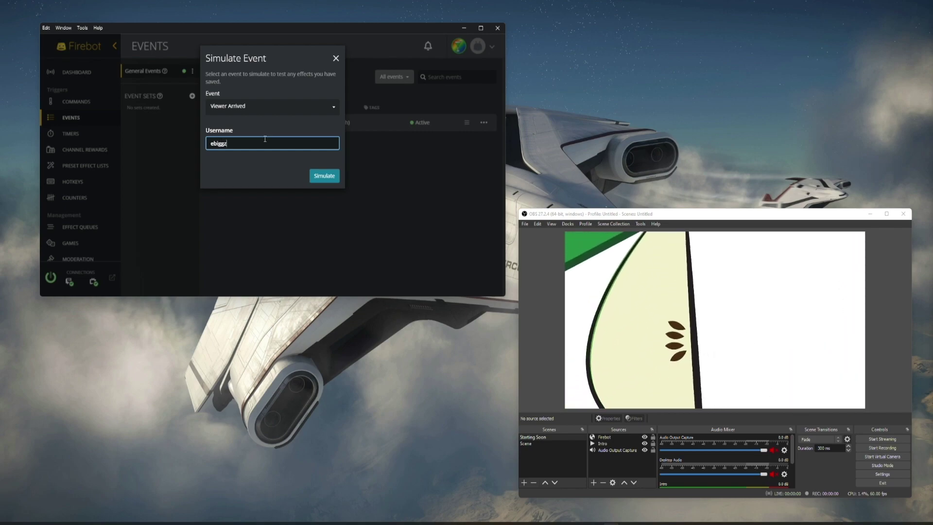
pyautogui.click(316, 176)
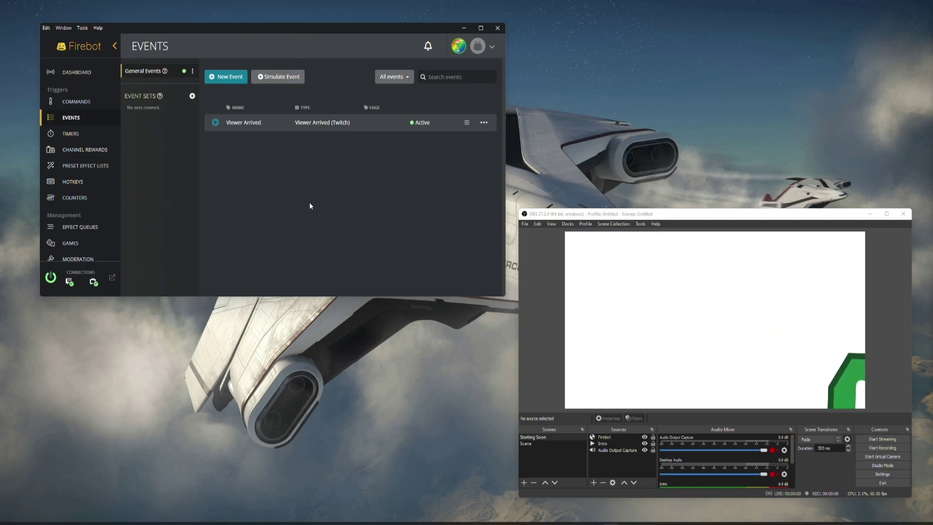
# Simulate a Viewer Arrived event for the username Ninja.
pyautogui.click(273, 77)
pyautogui.click(248, 110)
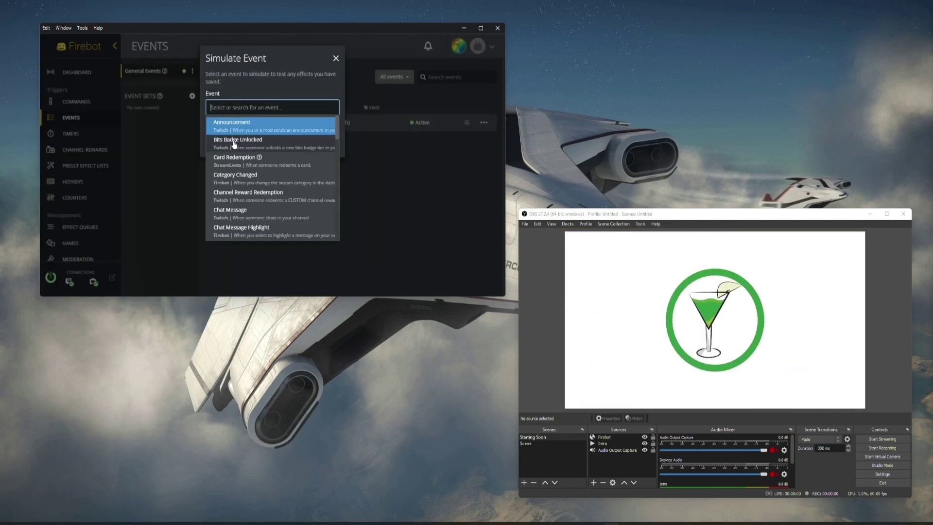
pyautogui.write('view')
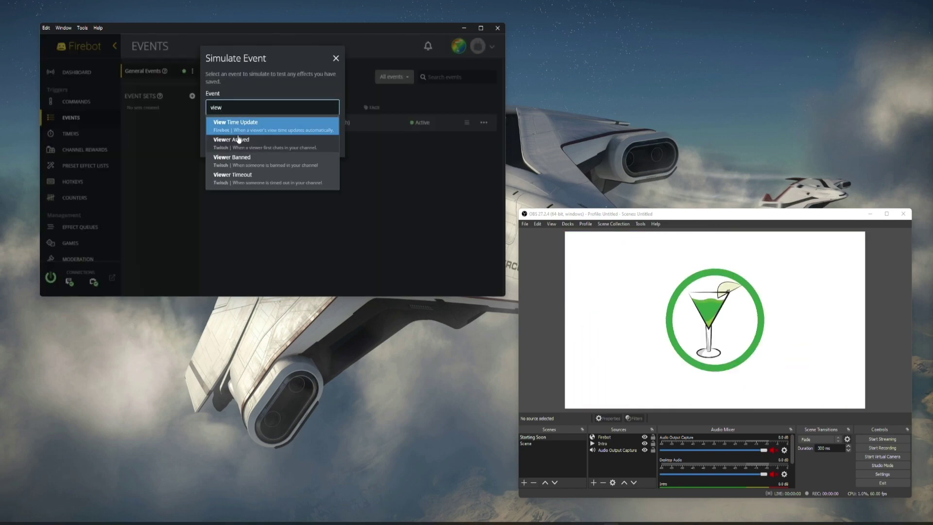
pyautogui.click(239, 140)
pyautogui.click(241, 140)
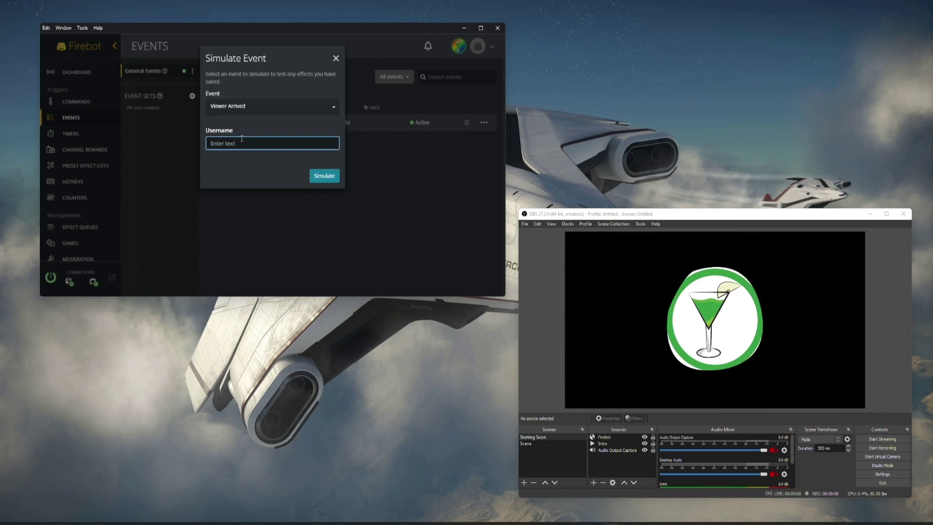
pyautogui.write('Ninja')
pyautogui.click(325, 176)
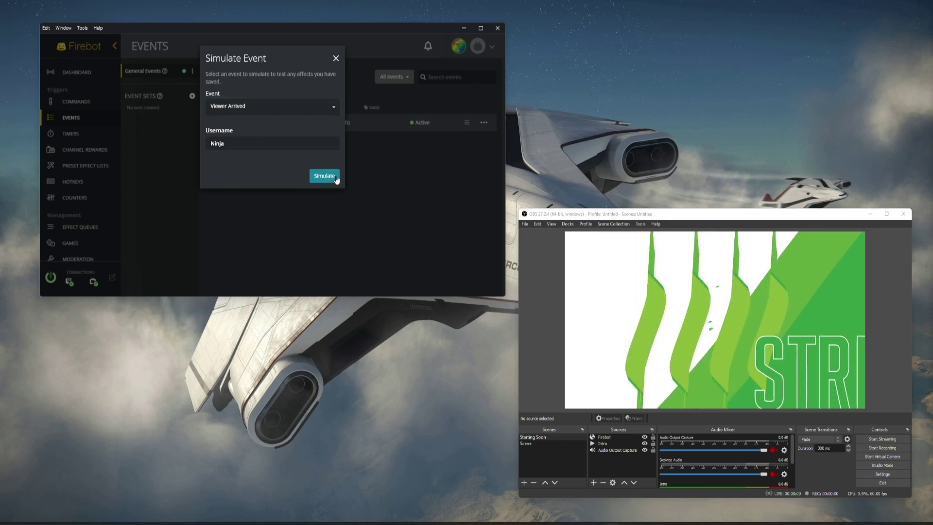
# Simulate a Viewer Arrived event for the username heyaapl.
pyautogui.click(279, 77)
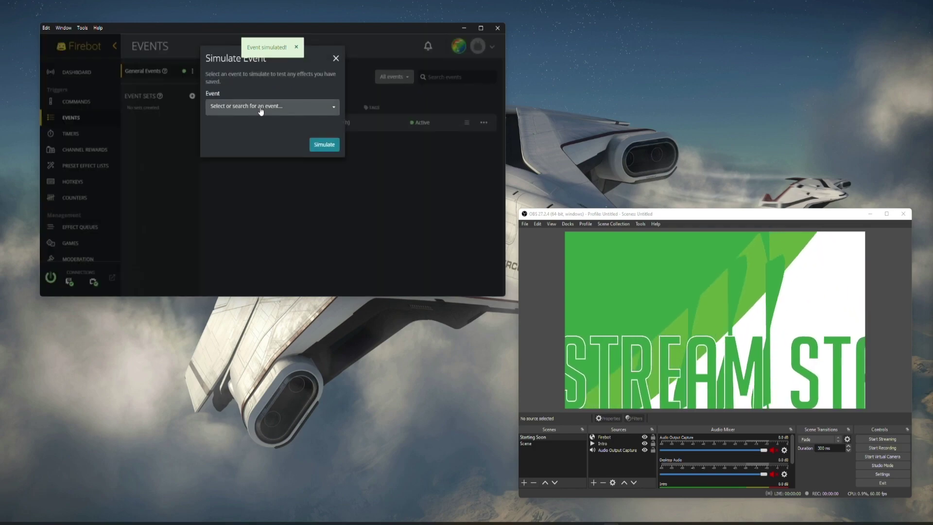
pyautogui.click(260, 108)
pyautogui.write('view')
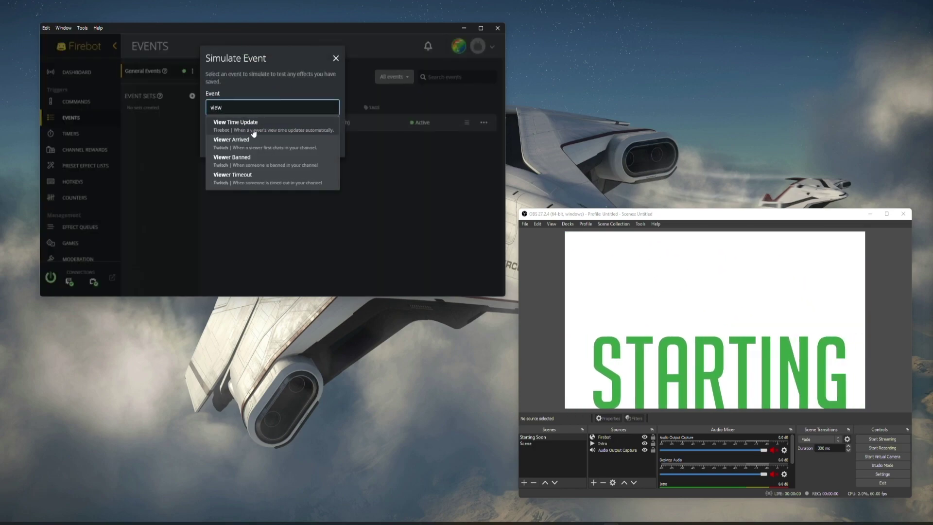
pyautogui.click(252, 122)
pyautogui.click(243, 143)
pyautogui.write('heyaap')
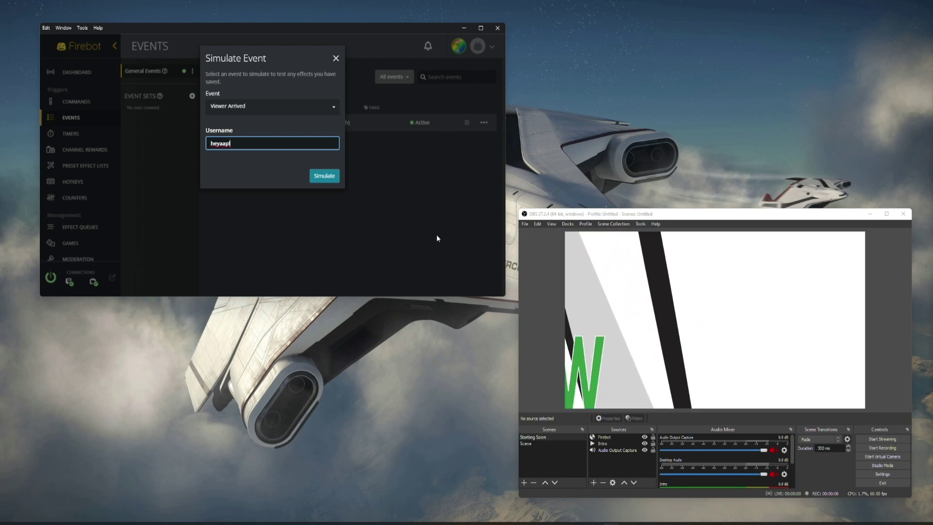
pyautogui.click(323, 177)
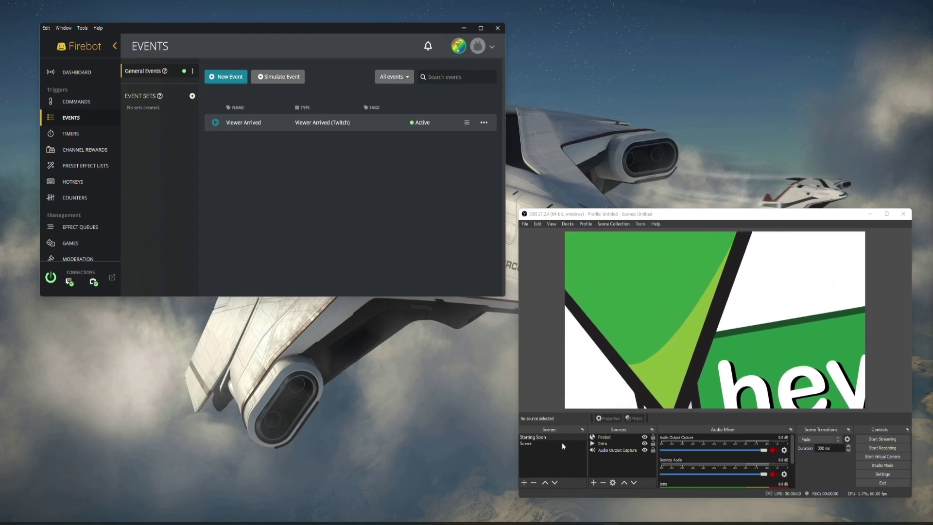
# Switch OBS from the Starting Soon scene to the scene named Scene to release the queued shoutouts.
pyautogui.click(557, 454)
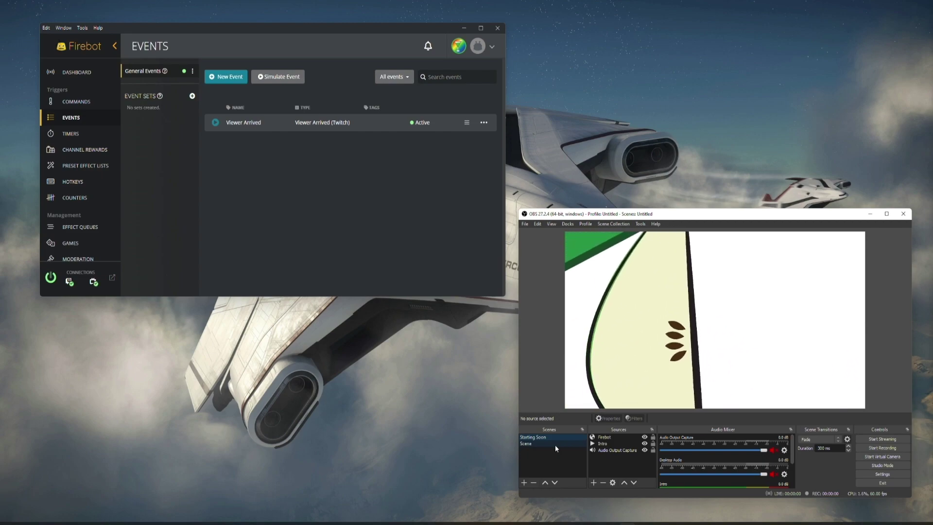
pyautogui.click(556, 444)
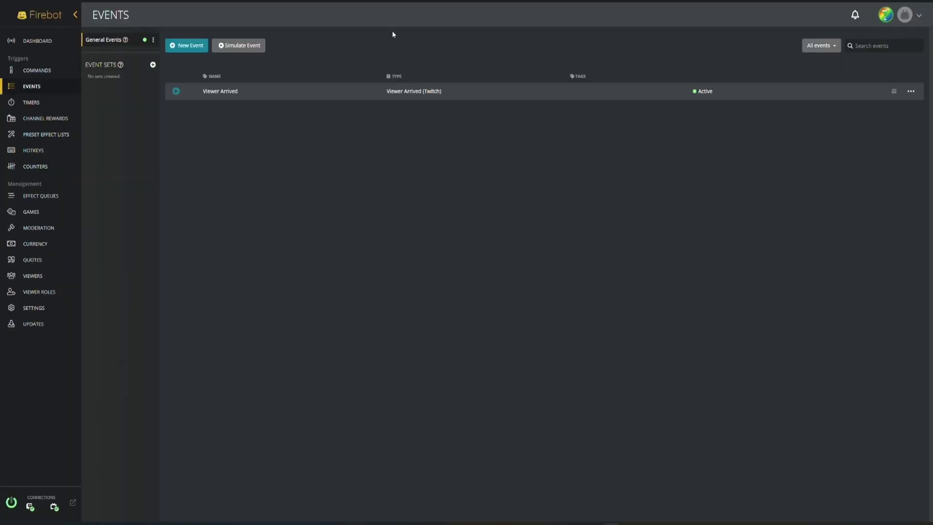
# Set the Delay effect between Show Shoutout and Play Video in the Automated Shoutouts list to 5 seconds, and save the effect.
pyautogui.click(40, 134)
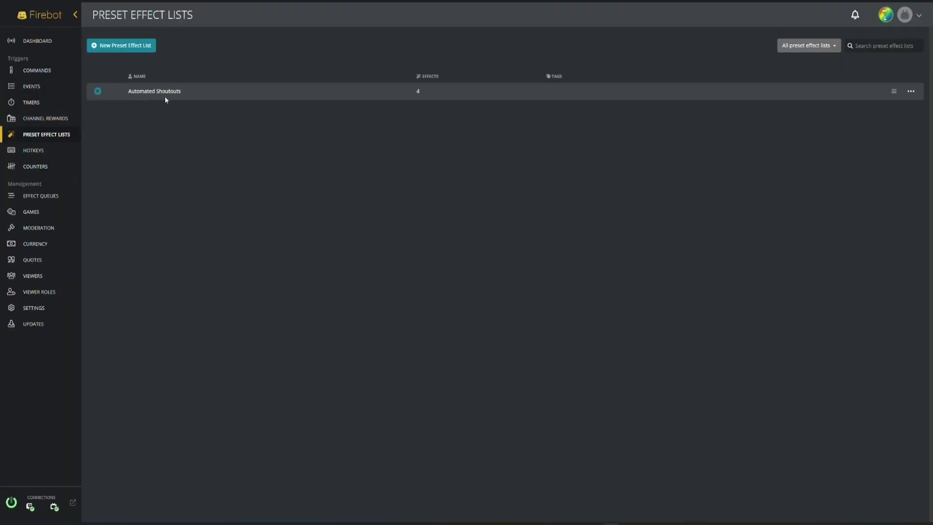
pyautogui.rightClick(193, 98)
pyautogui.click(209, 100)
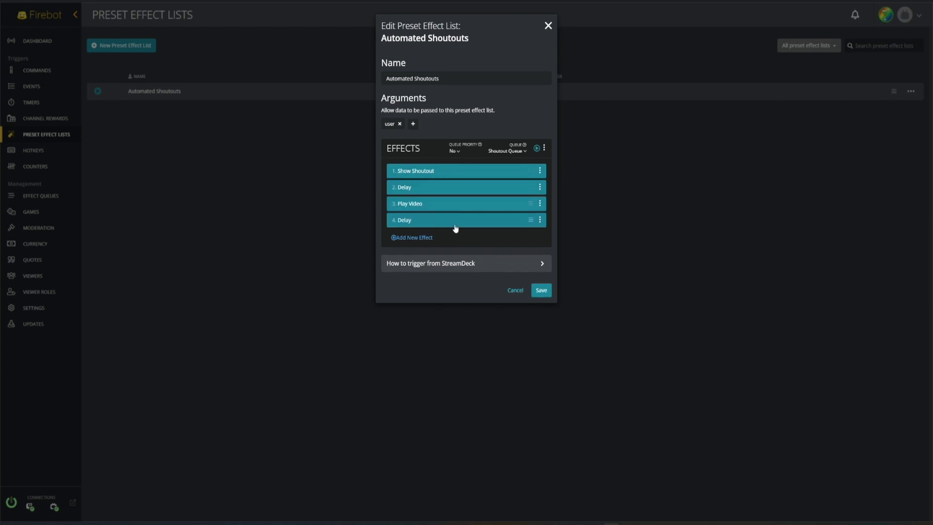
pyautogui.click(432, 189)
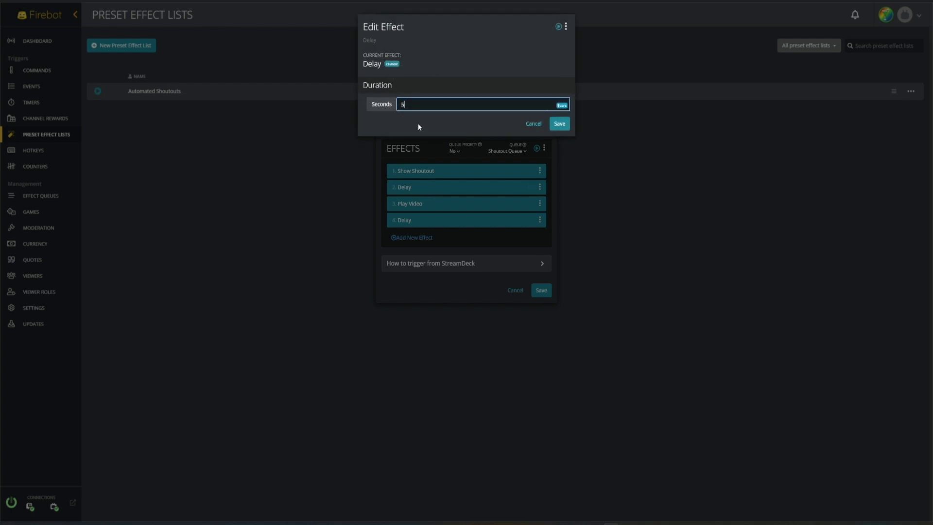
pyautogui.click(559, 124)
# Review the Show Shoutout effect's customization, username, duration and overlay location settings, and save the effect.
pyautogui.click(429, 171)
pyautogui.scroll(-7, 473, 317)
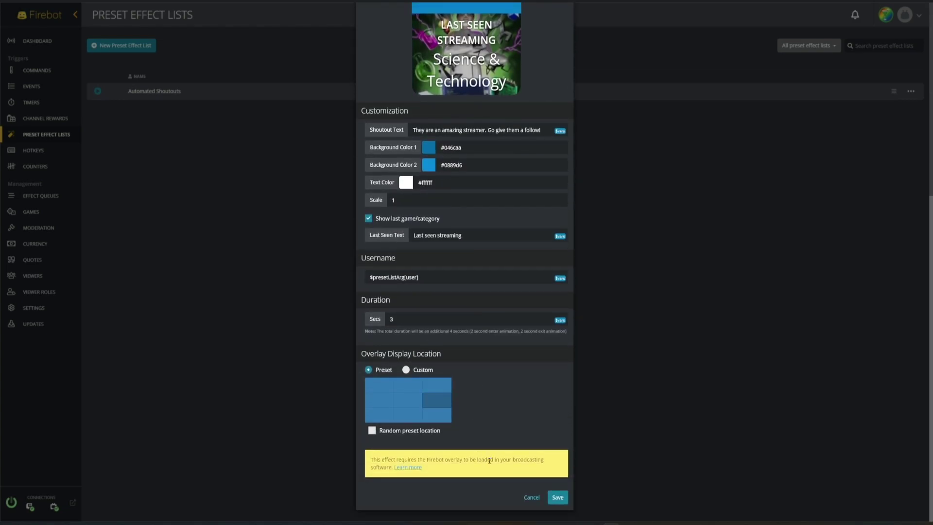
pyautogui.click(557, 498)
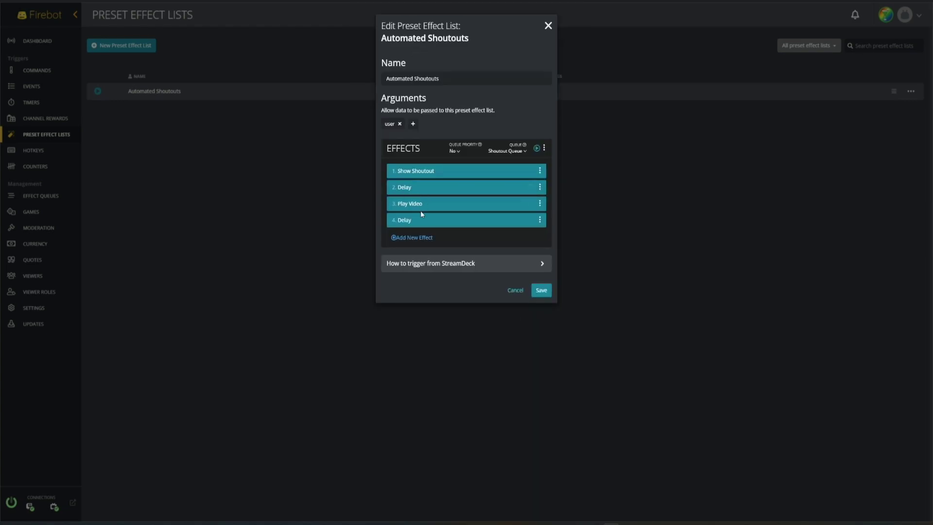